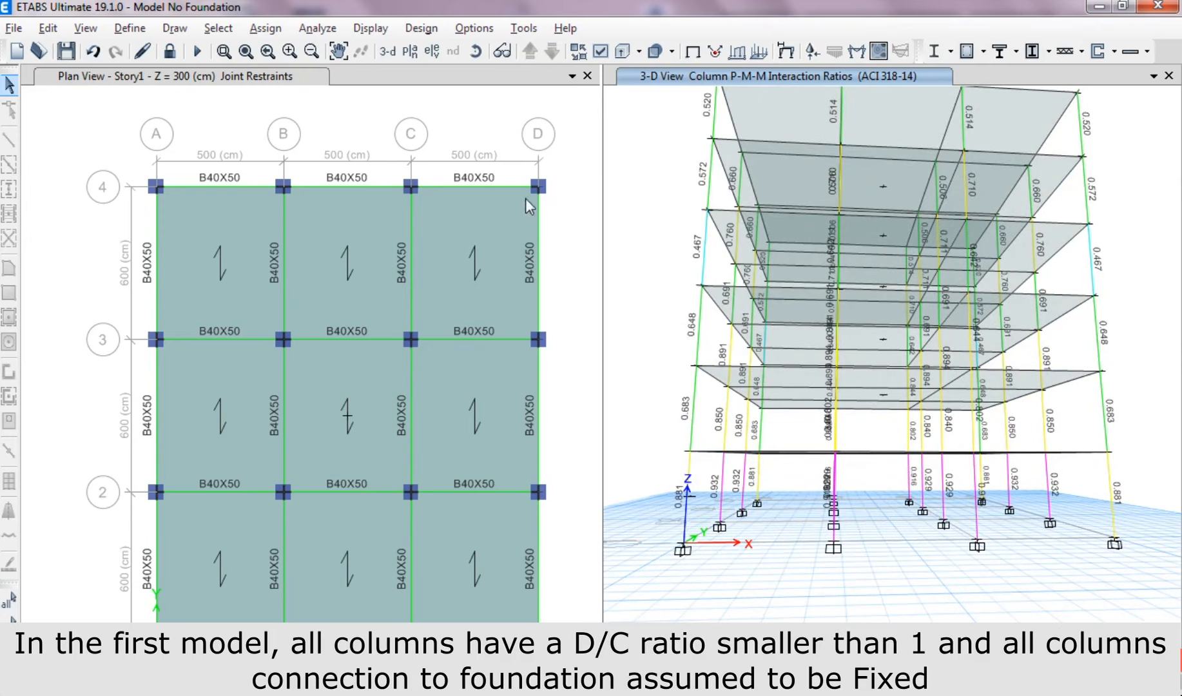
- Show the Base level in the plan view and select all the joints on it
click(529, 96)
click(552, 51)
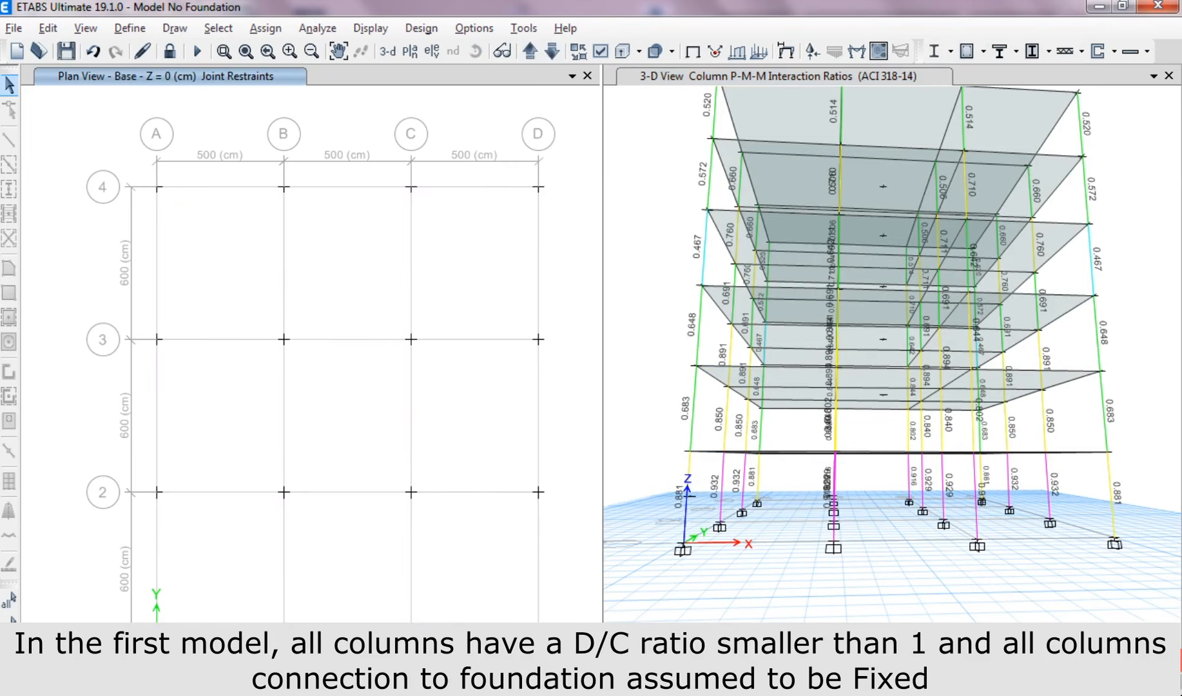
drag(135, 620, 578, 137)
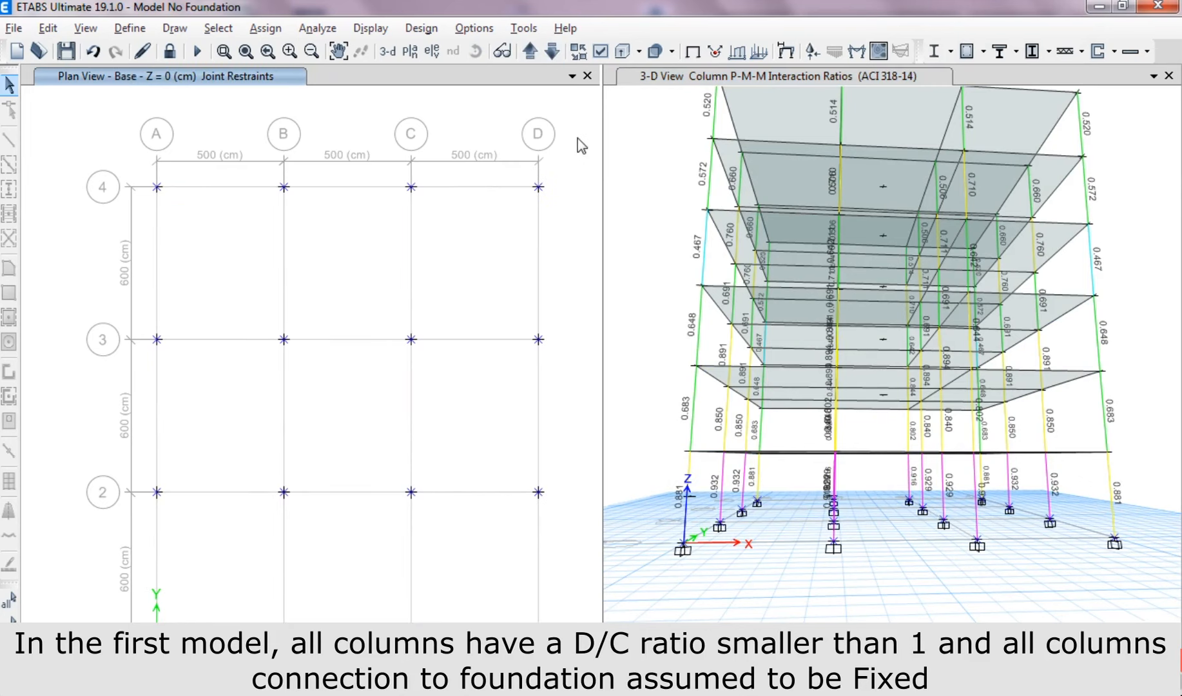
- Unlock the model and accept deleting the analysis results
click(263, 28)
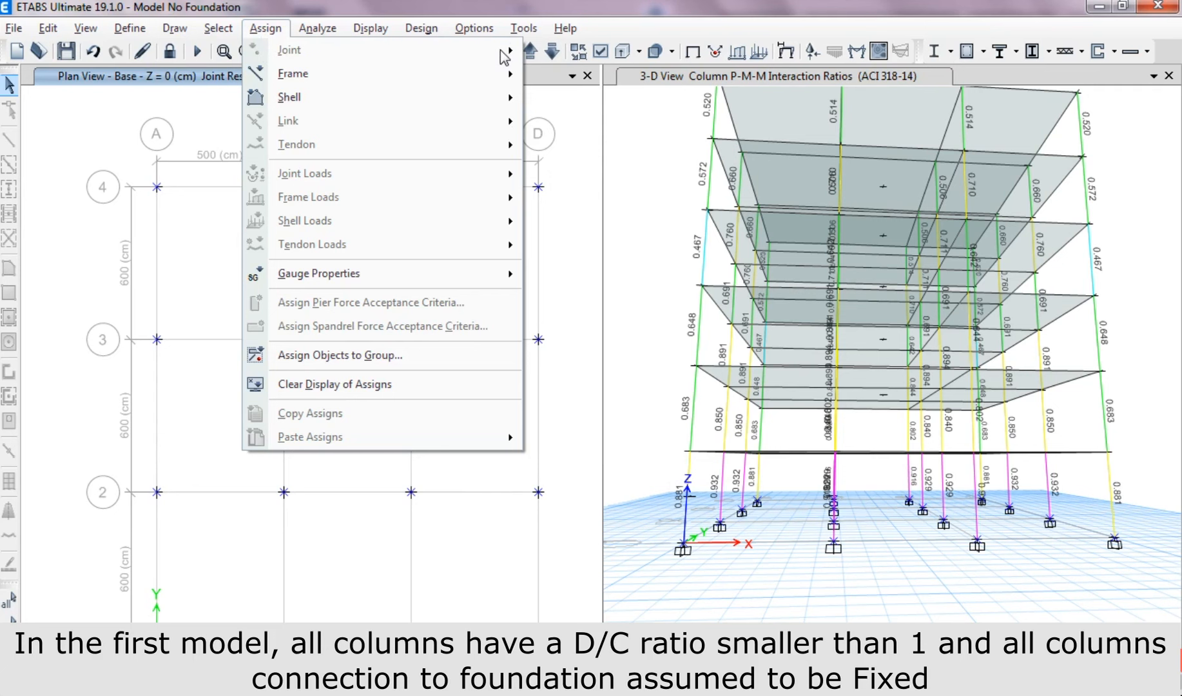
click(265, 28)
click(170, 51)
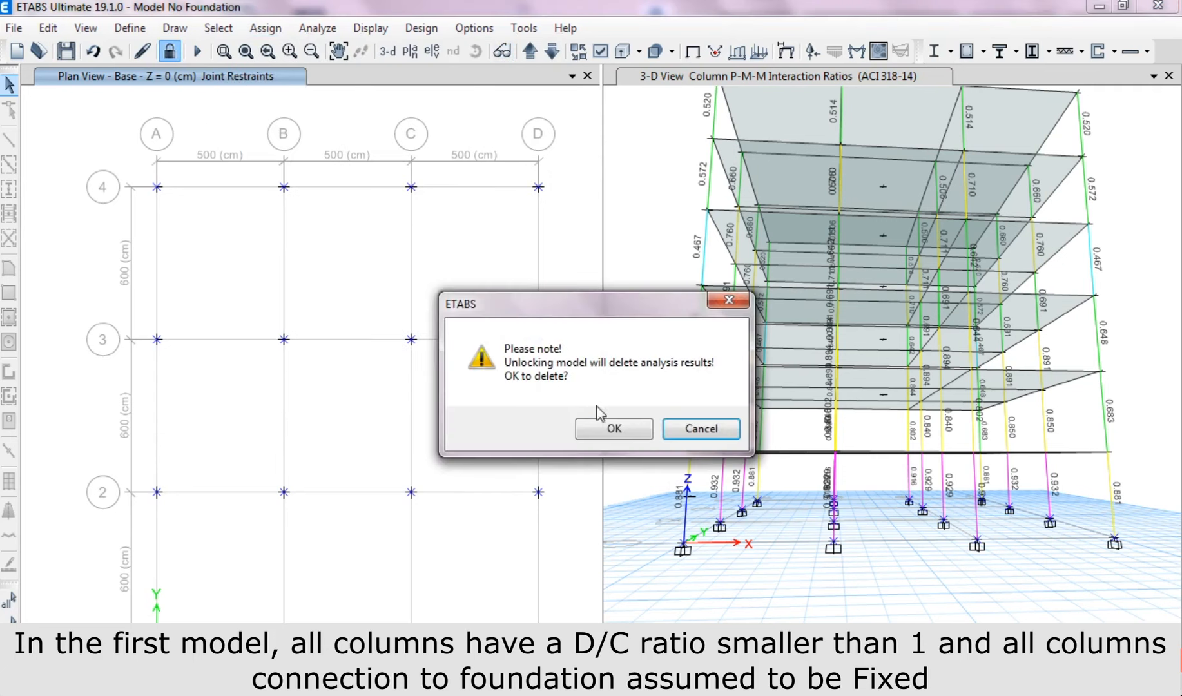
click(614, 429)
- Review the restraints assignment for the selected base joints, then close it and clear the selection
click(265, 28)
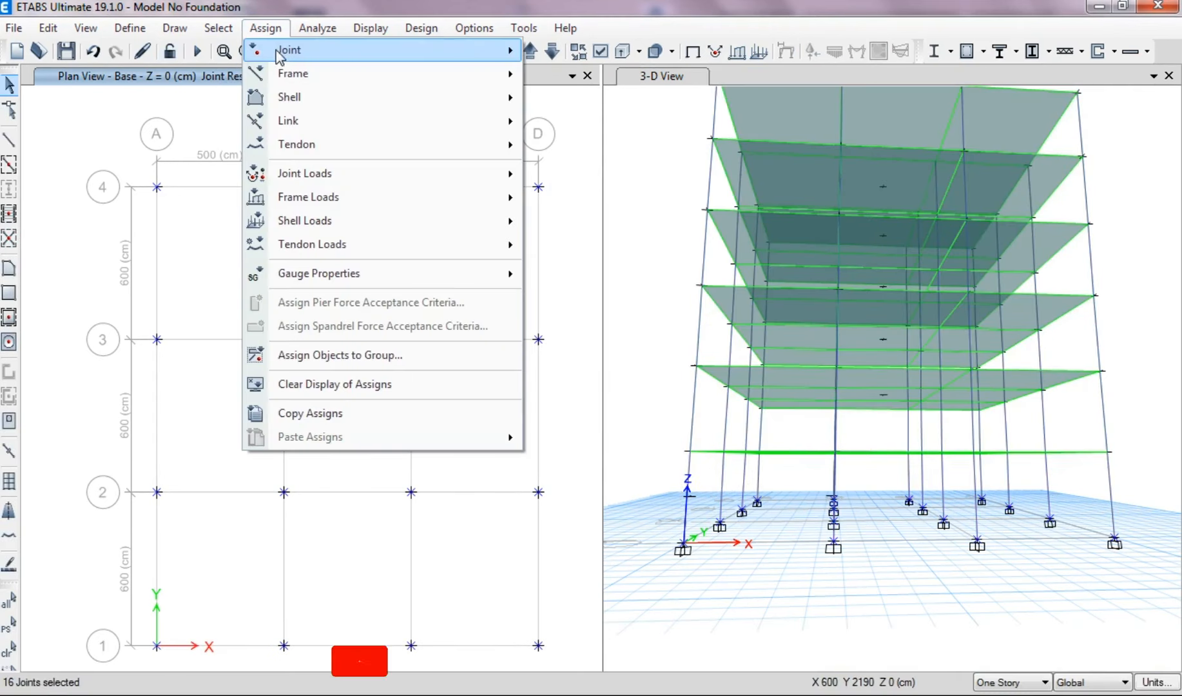
mouse_move(279, 52)
click(567, 50)
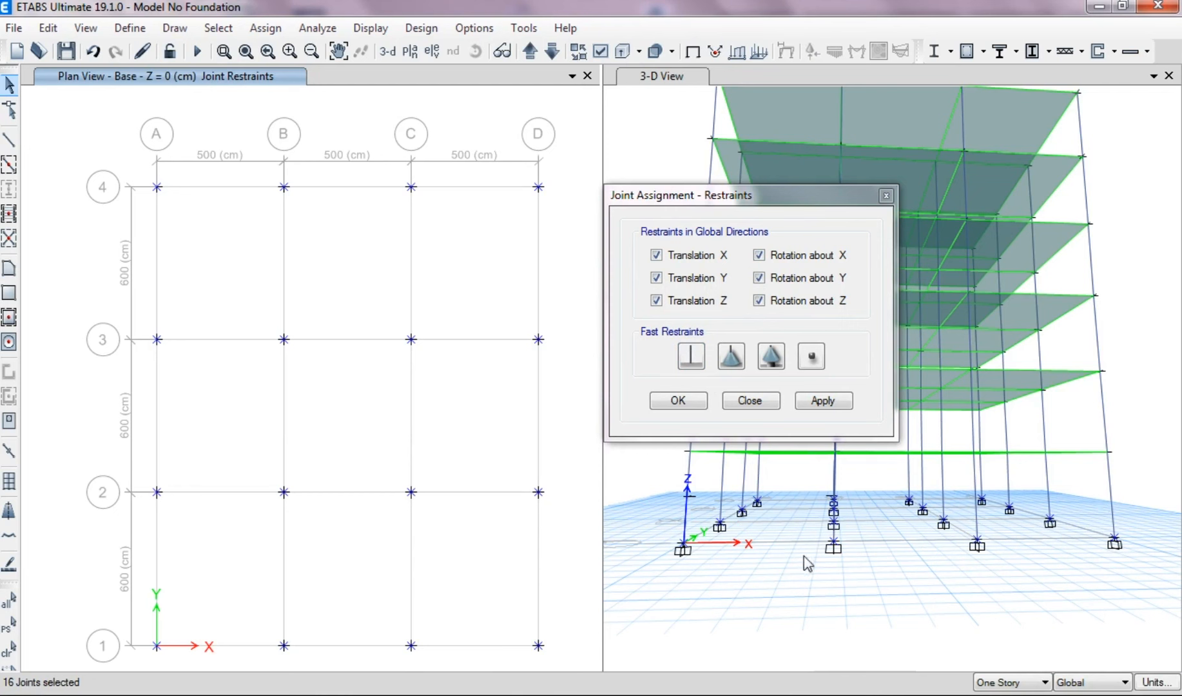
click(761, 404)
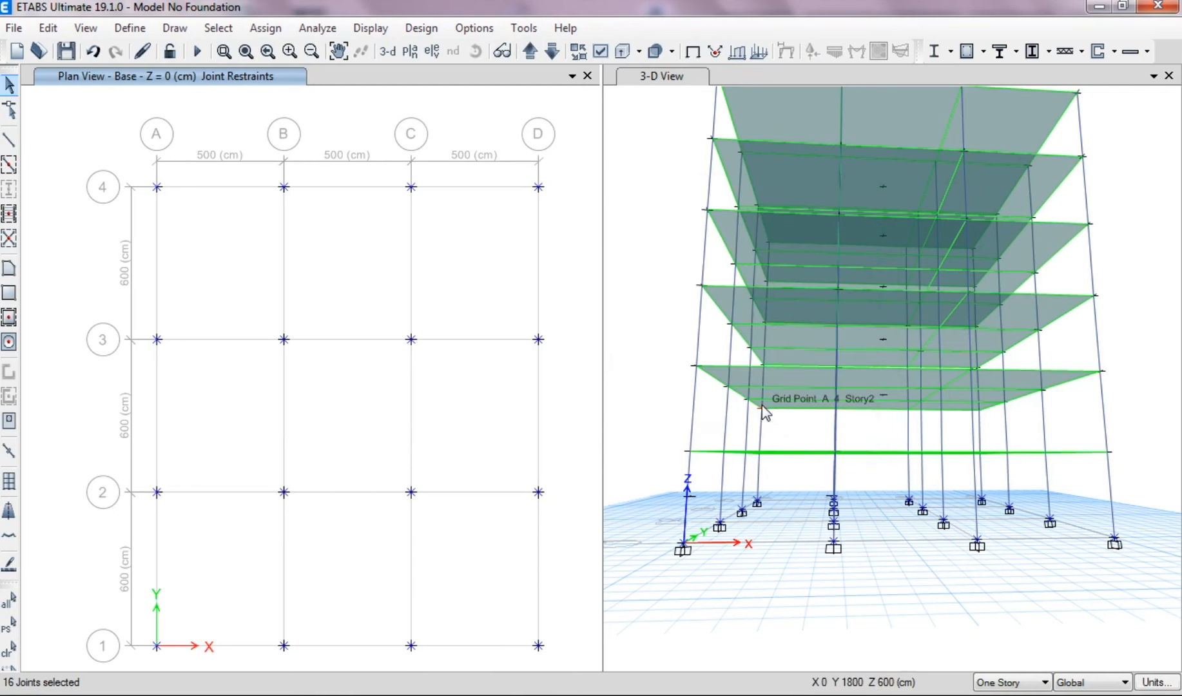
click(764, 413)
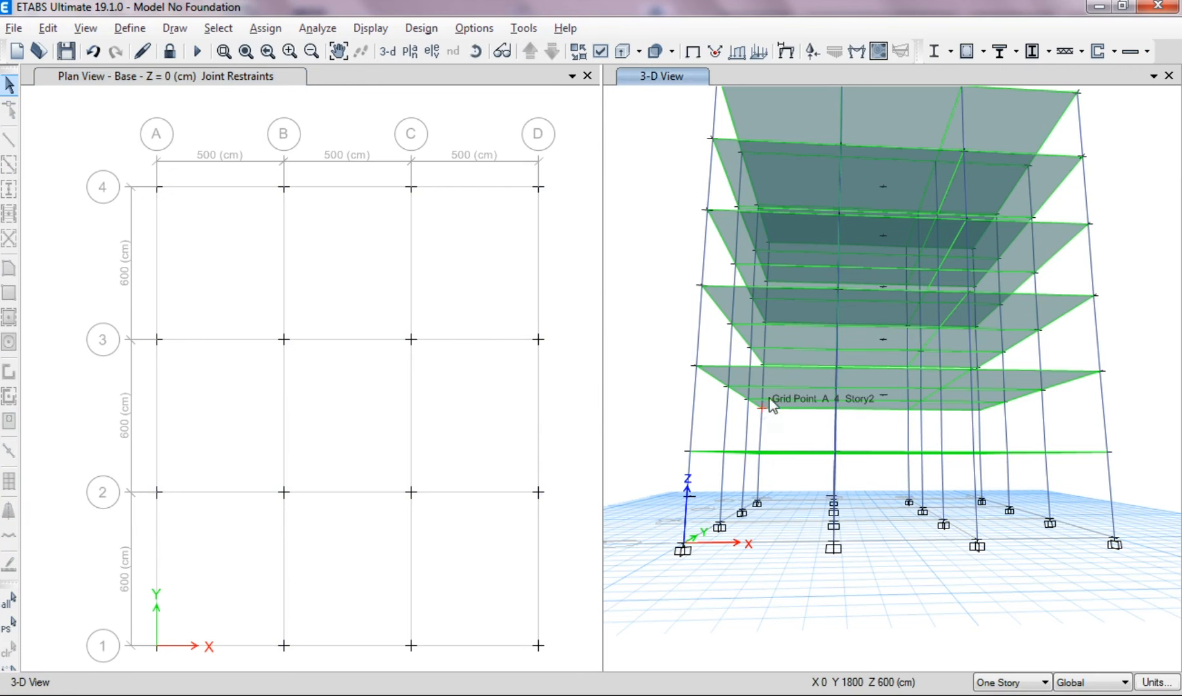
- Display the concrete frame design output Column P-M-M Interaction Ratios in the 3-D view and inspect the lower columns
click(982, 52)
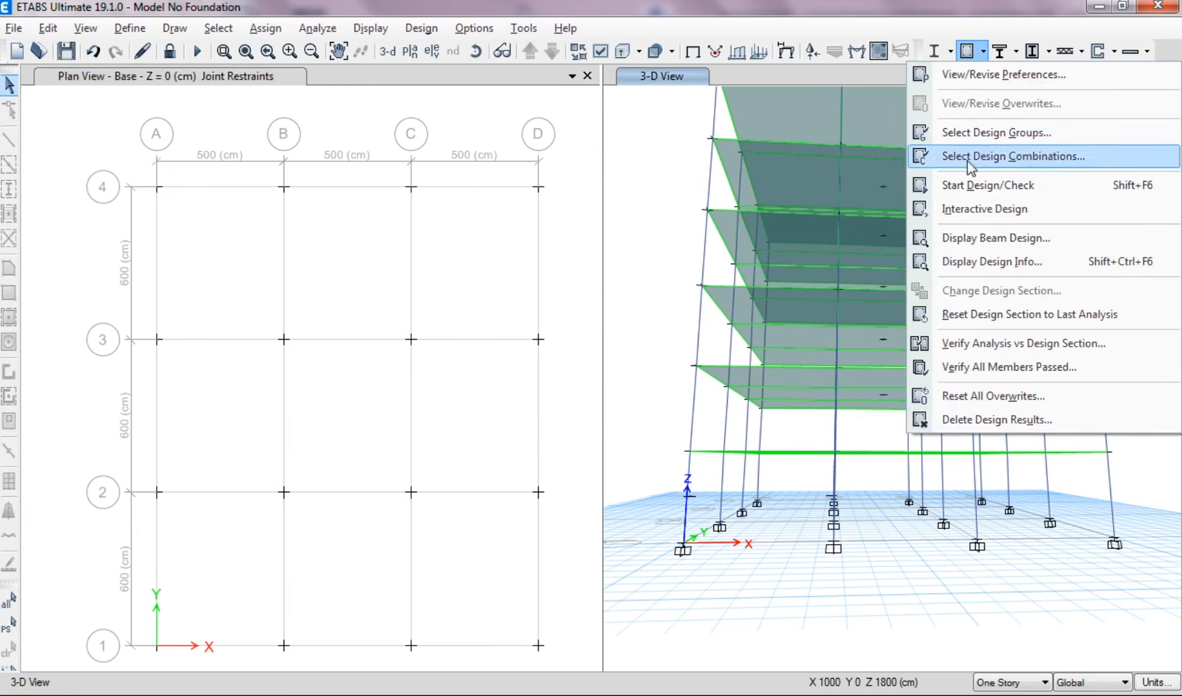
click(962, 256)
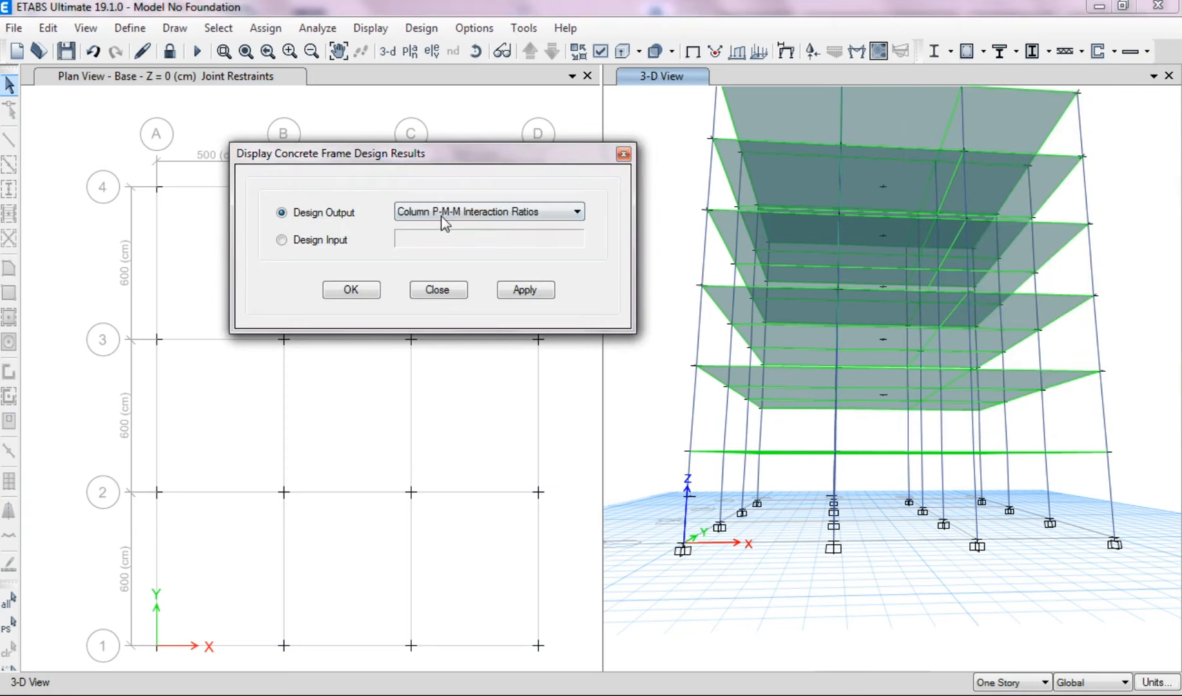
click(525, 290)
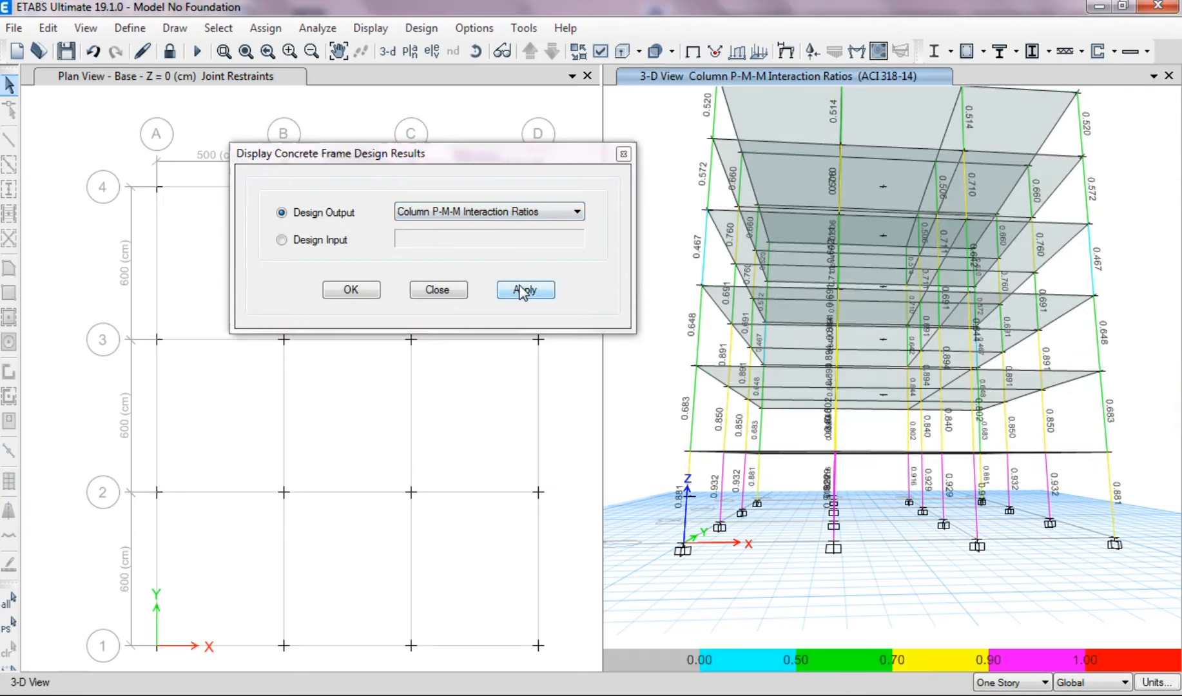
click(453, 292)
scroll(636, 513, up, 2)
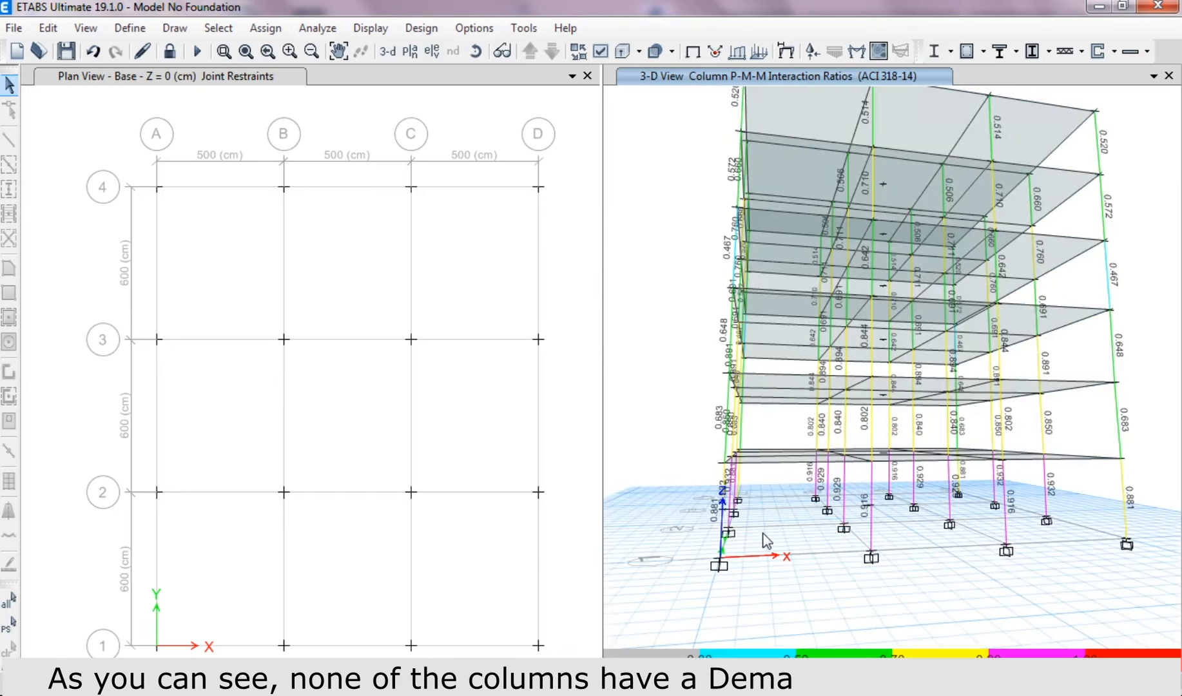
scroll(763, 537, up, 2)
mouse_move(763, 537)
middle_down()
mouse_move(776, 545)
mouse_move(747, 531)
middle_up()
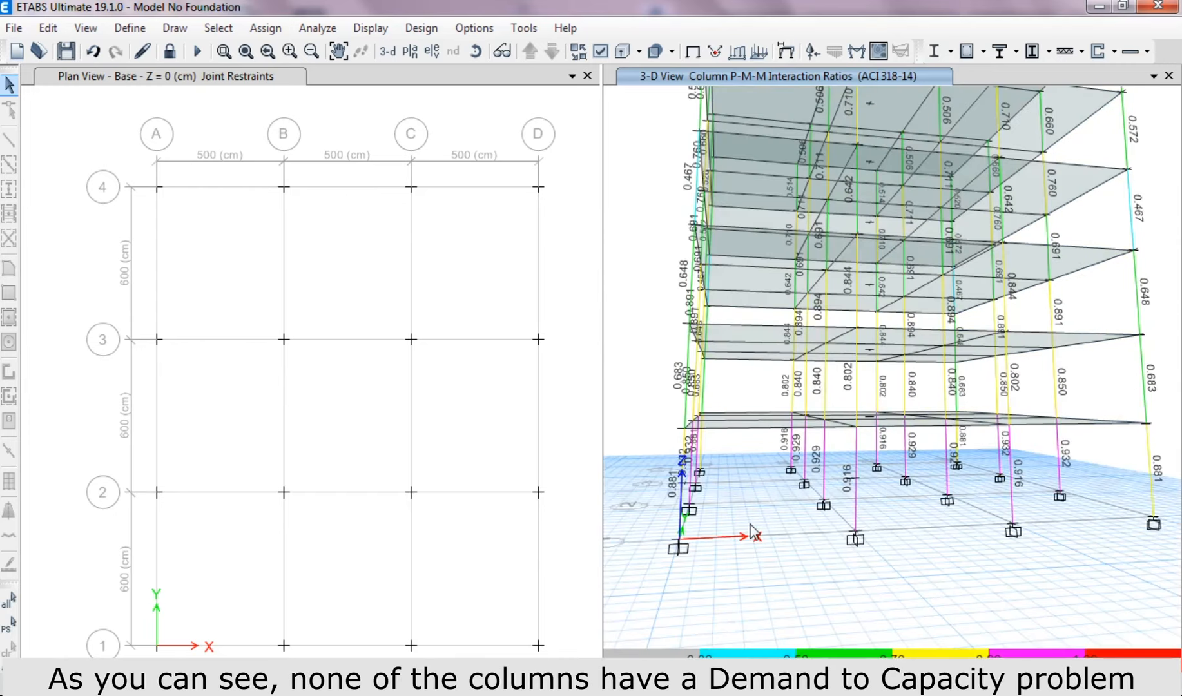
- Adjust the minimum graphic font size in the graphics preferences
right_click(754, 586)
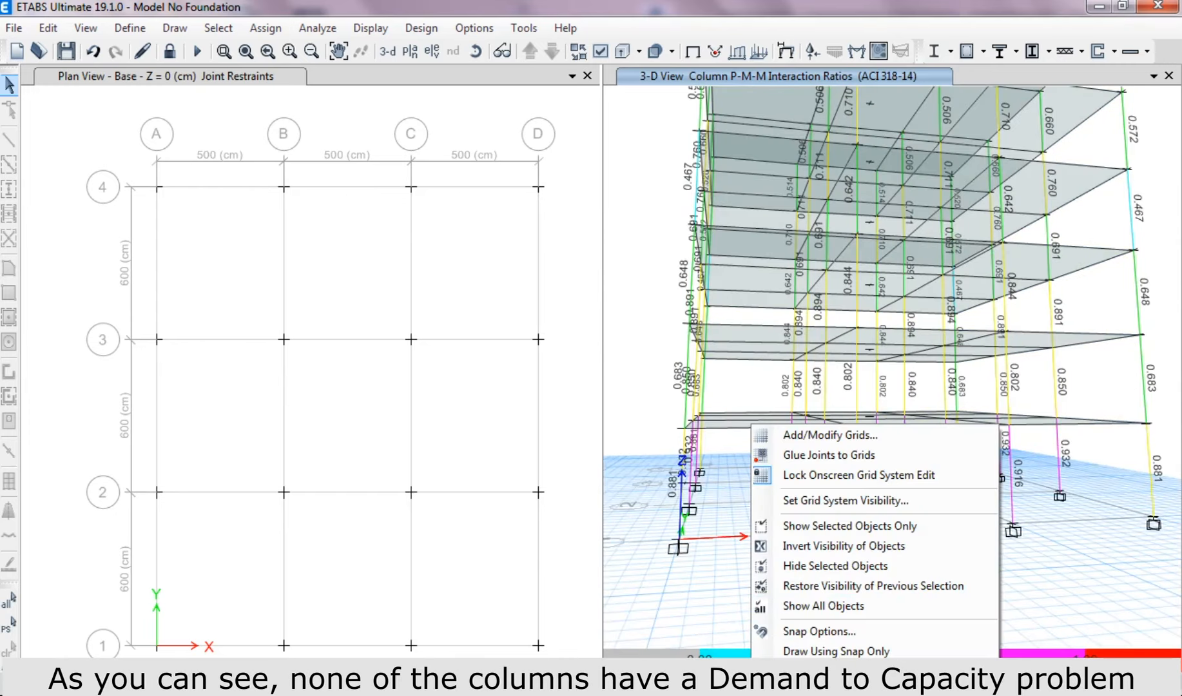
click(799, 677)
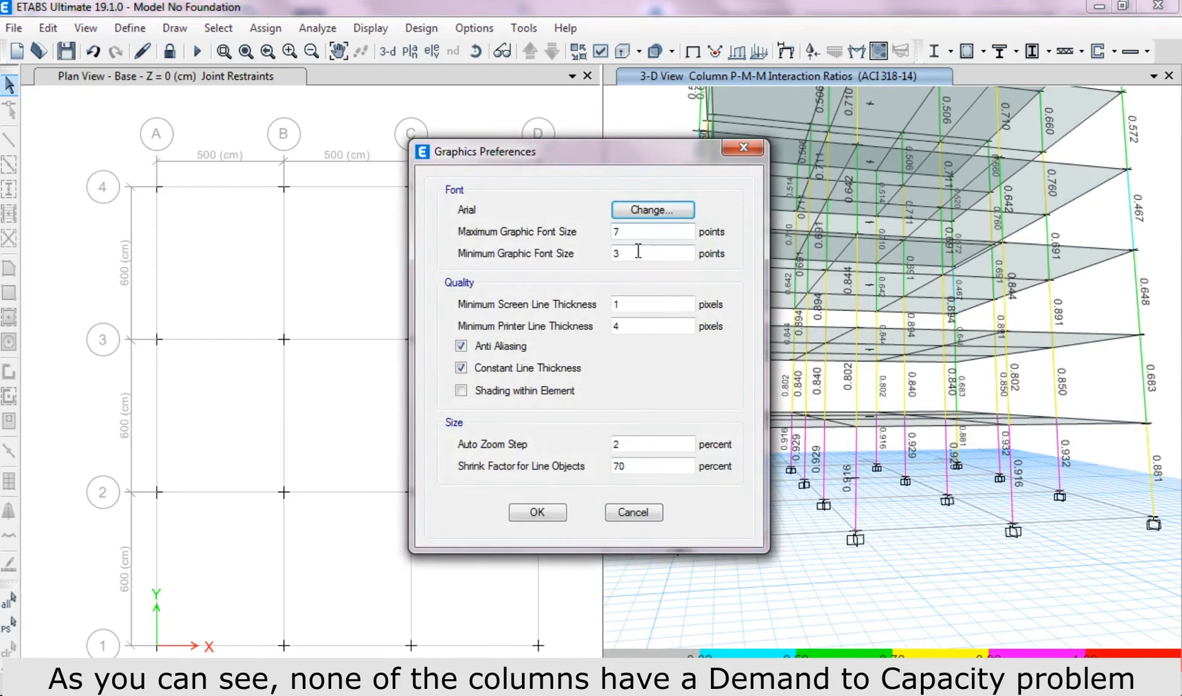
double_click(638, 252)
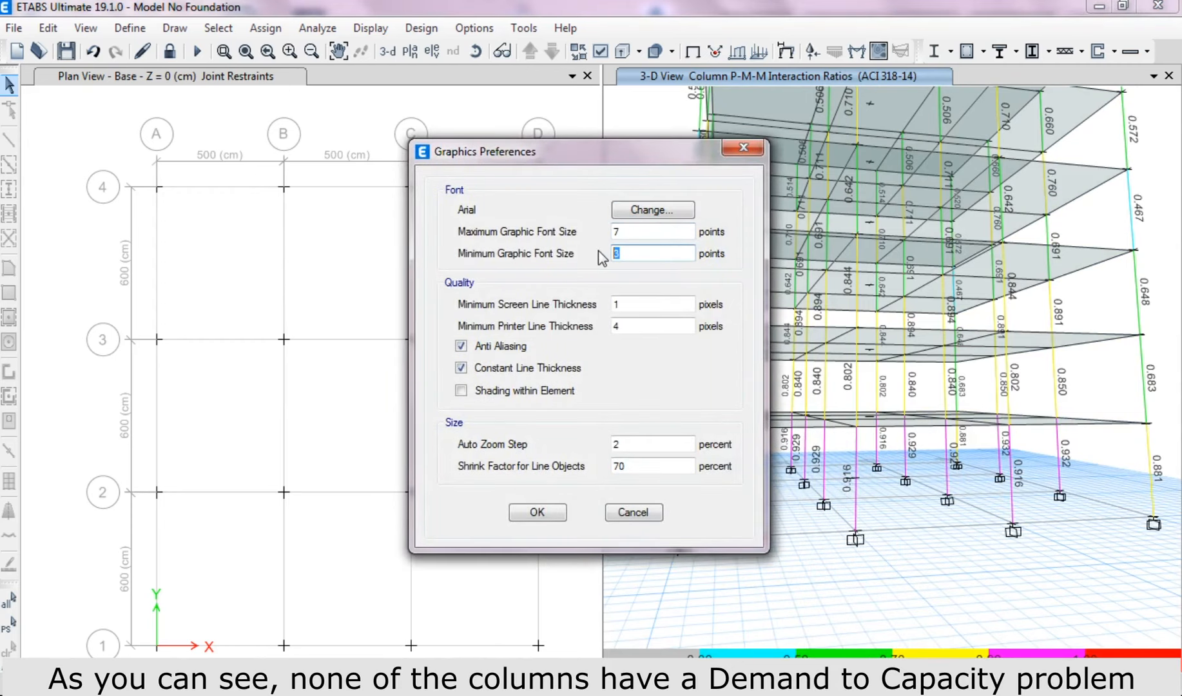
click(537, 511)
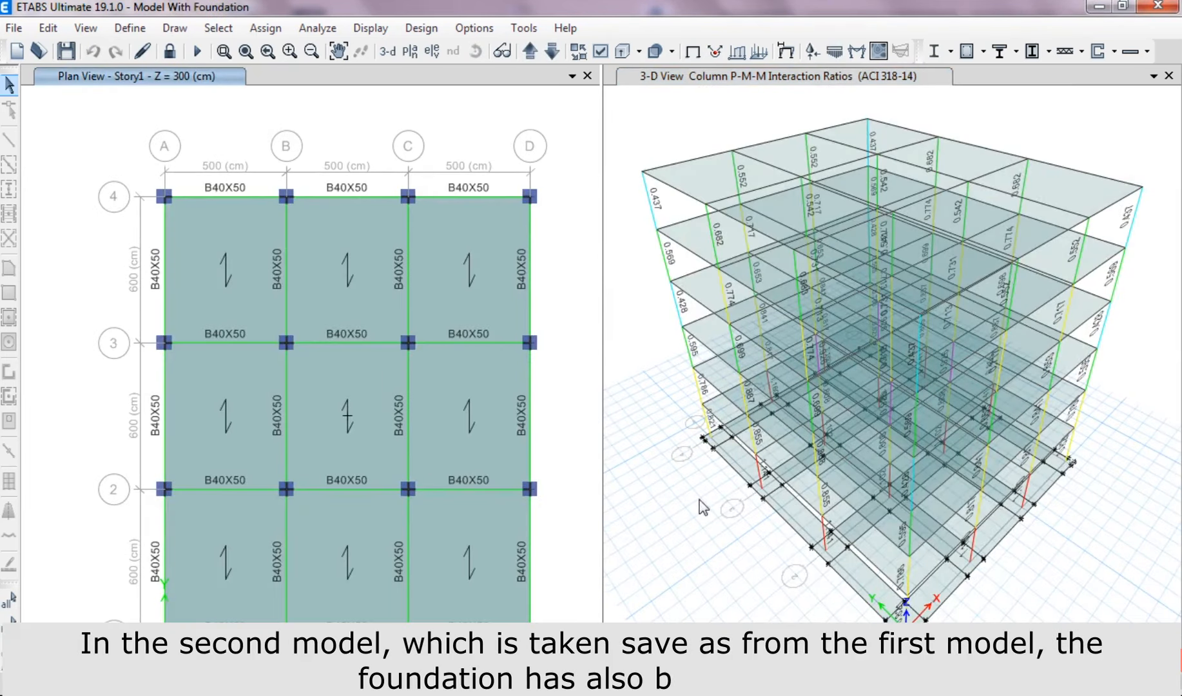
- In Model With Foundation, show the Base level in plan and orbit the 3-D view to examine the foundation strips
click(551, 51)
shift+middle_drag(756, 444, 712, 356)
mouse_move(771, 475)
shift+middle_down()
mouse_move(775, 453)
mouse_move(779, 473)
shift+middle_up()
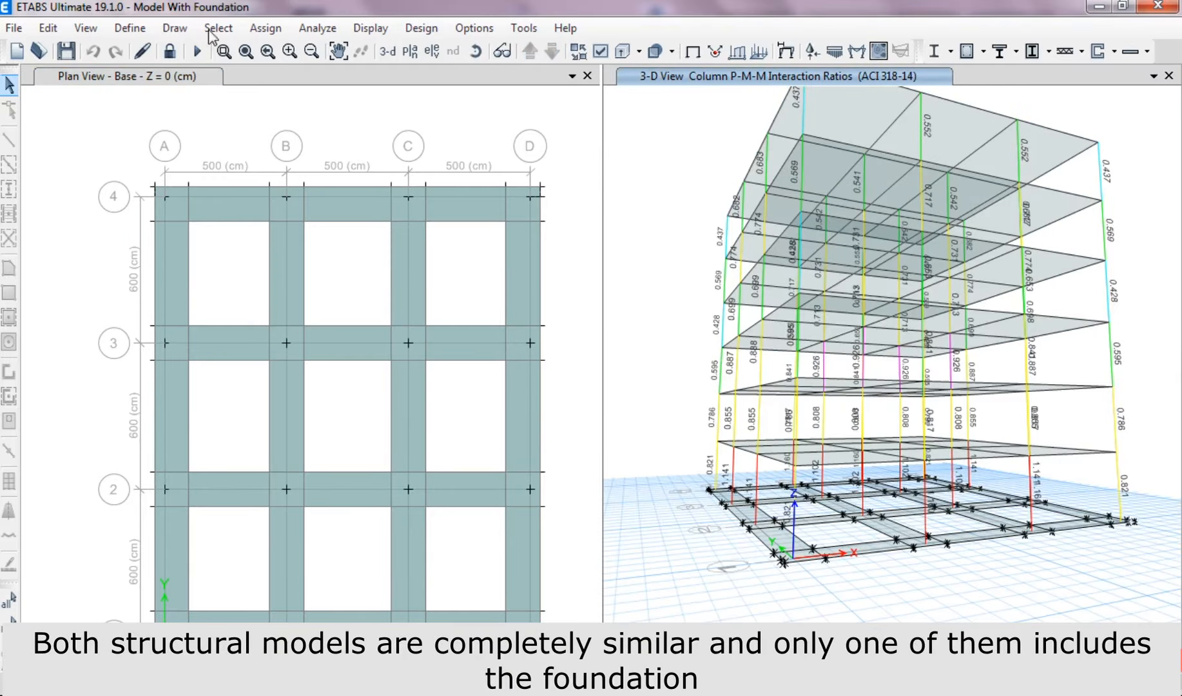
- Look through the defined slab properties and review the type and thickness of footing section F70
click(130, 28)
mouse_move(197, 78)
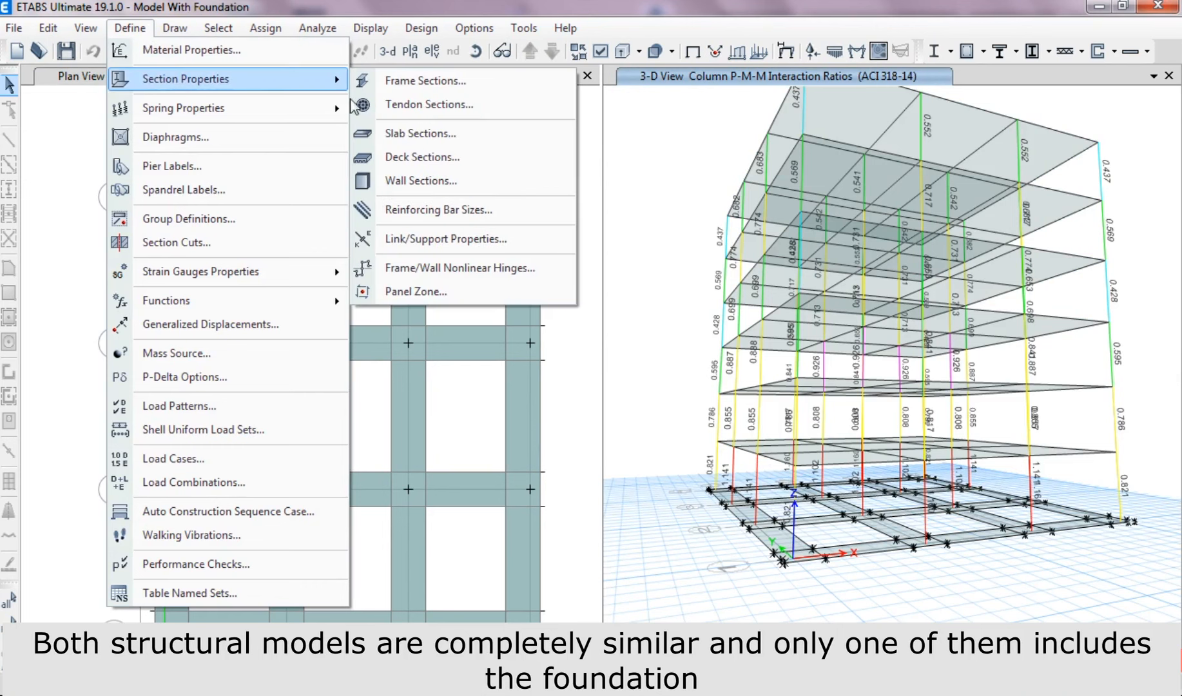
click(374, 129)
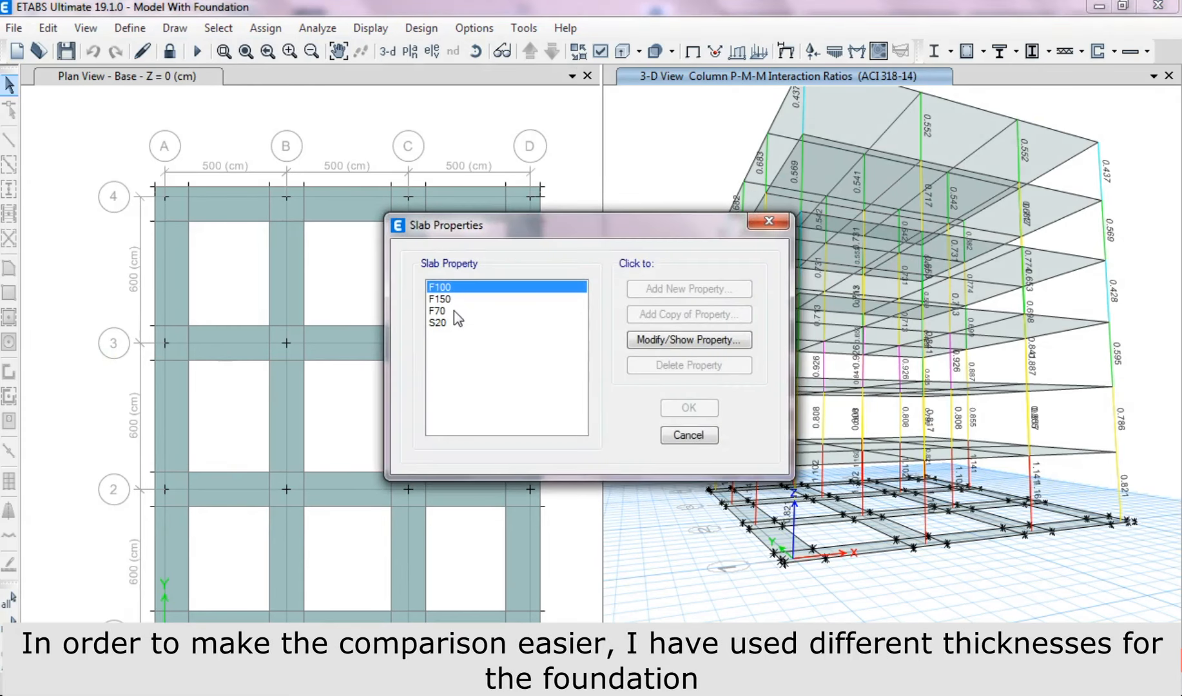
click(453, 310)
click(454, 302)
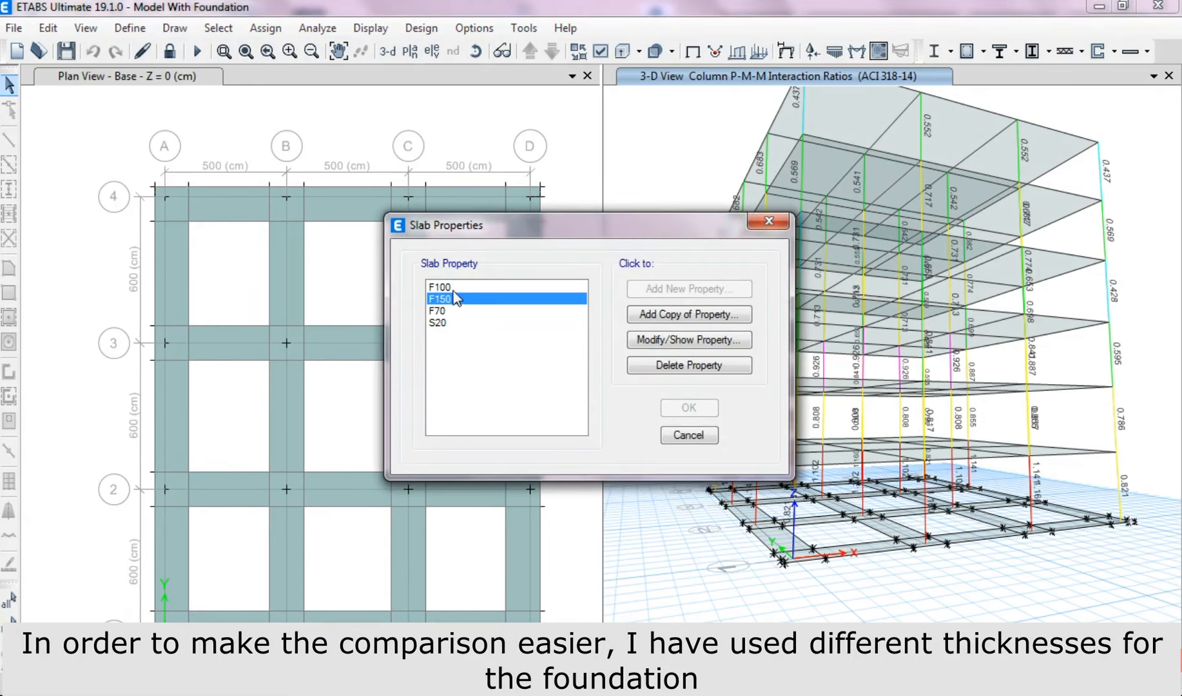
click(453, 288)
click(453, 311)
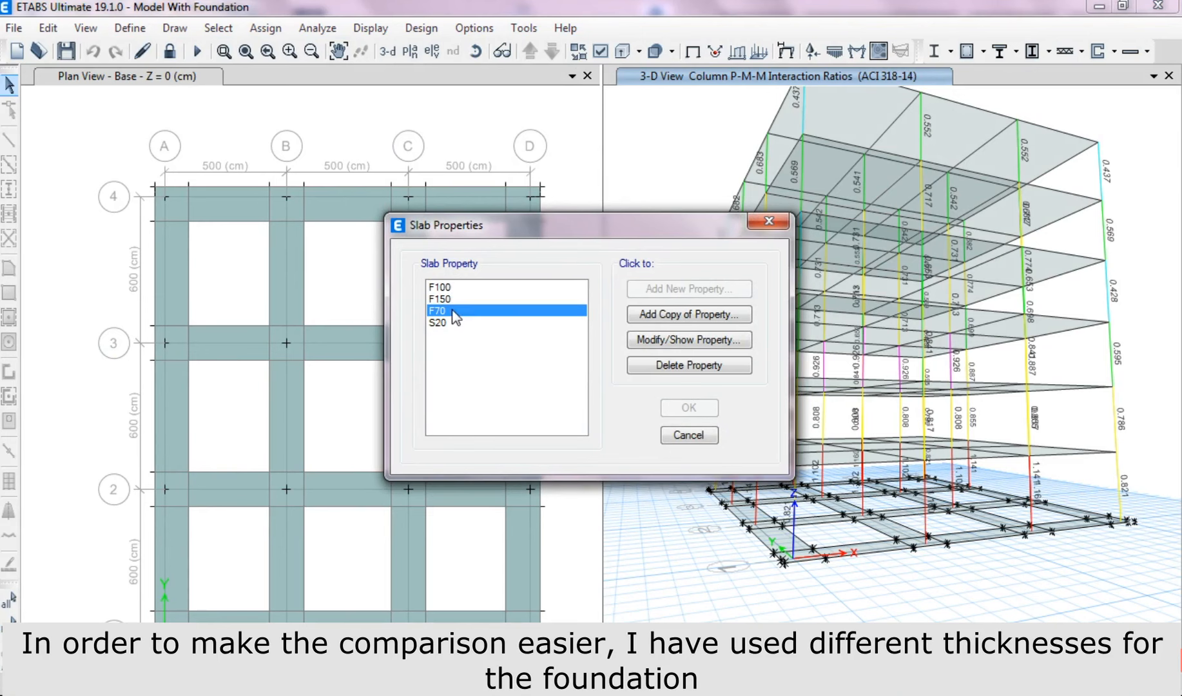
click(667, 340)
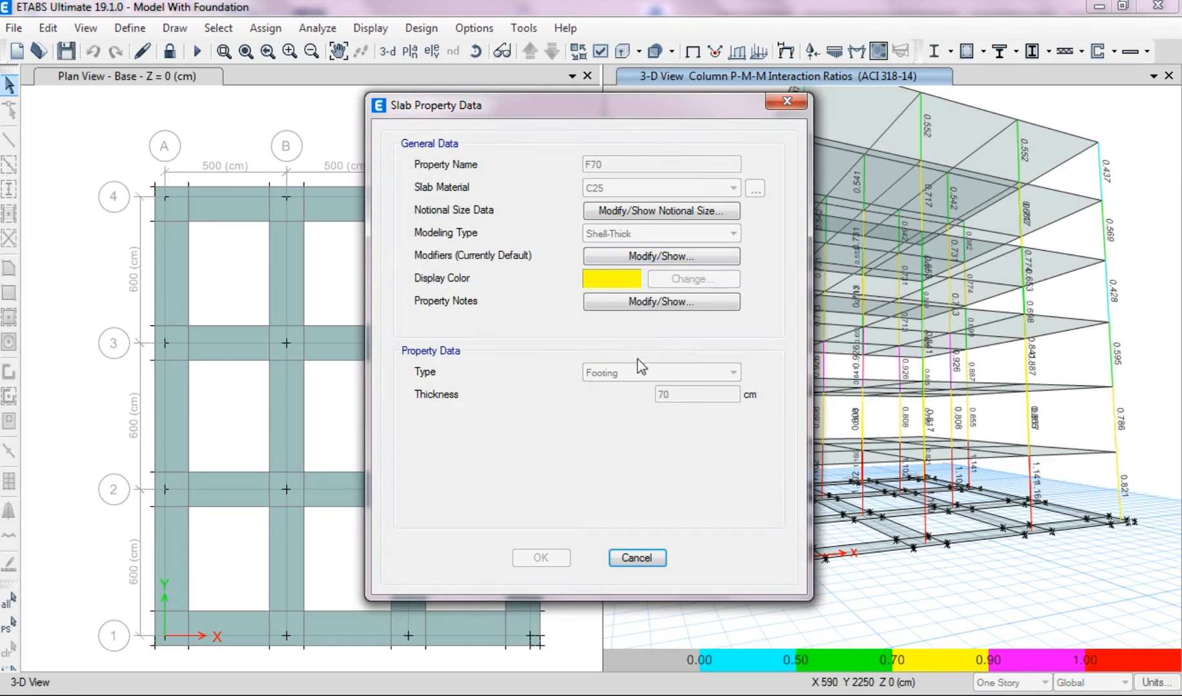
click(629, 558)
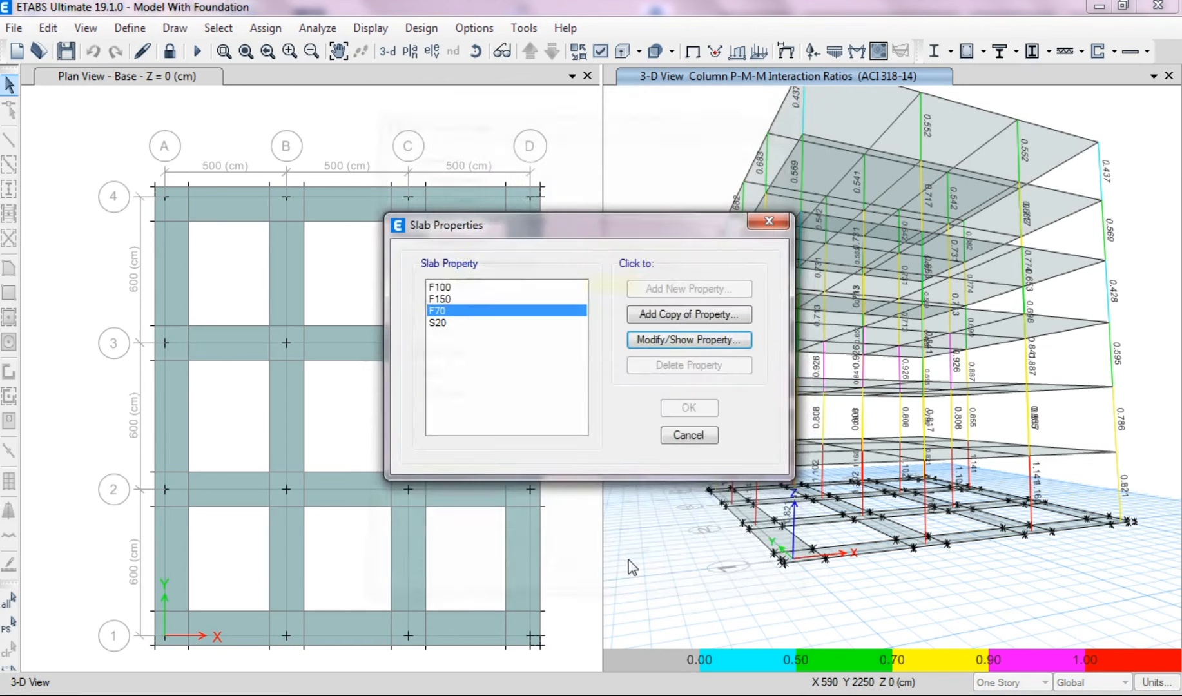
- Review the thickness of footing sections F150 and F100, then close the slab property definitions
key(Up)
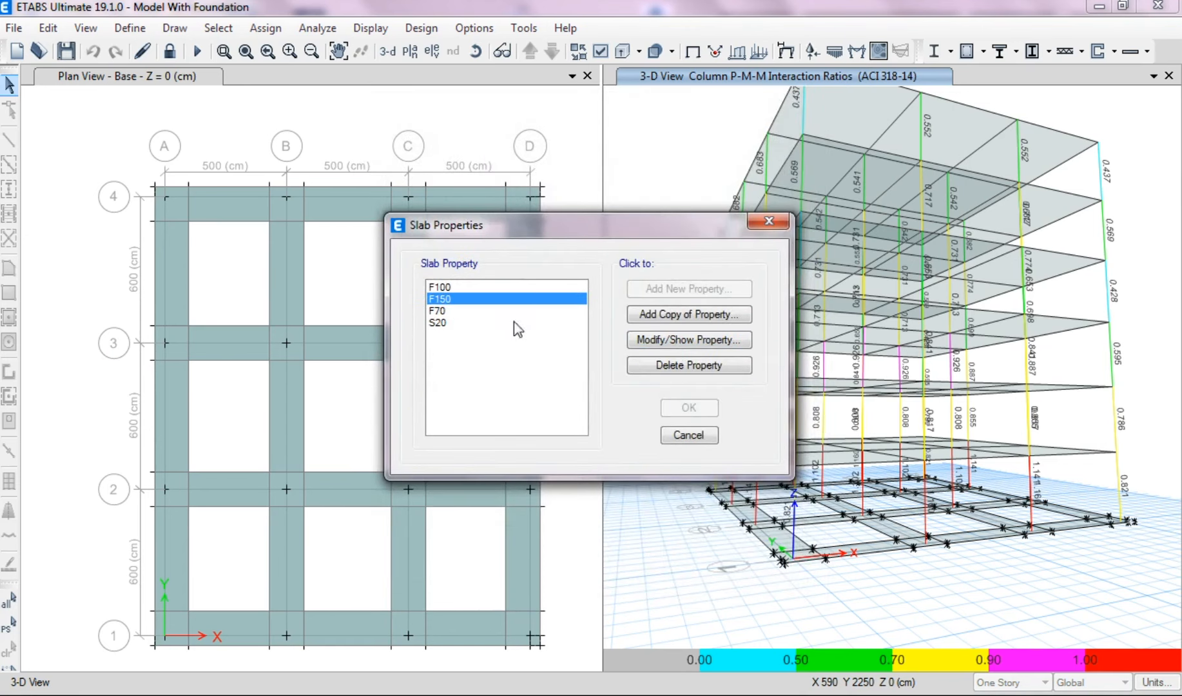
click(629, 343)
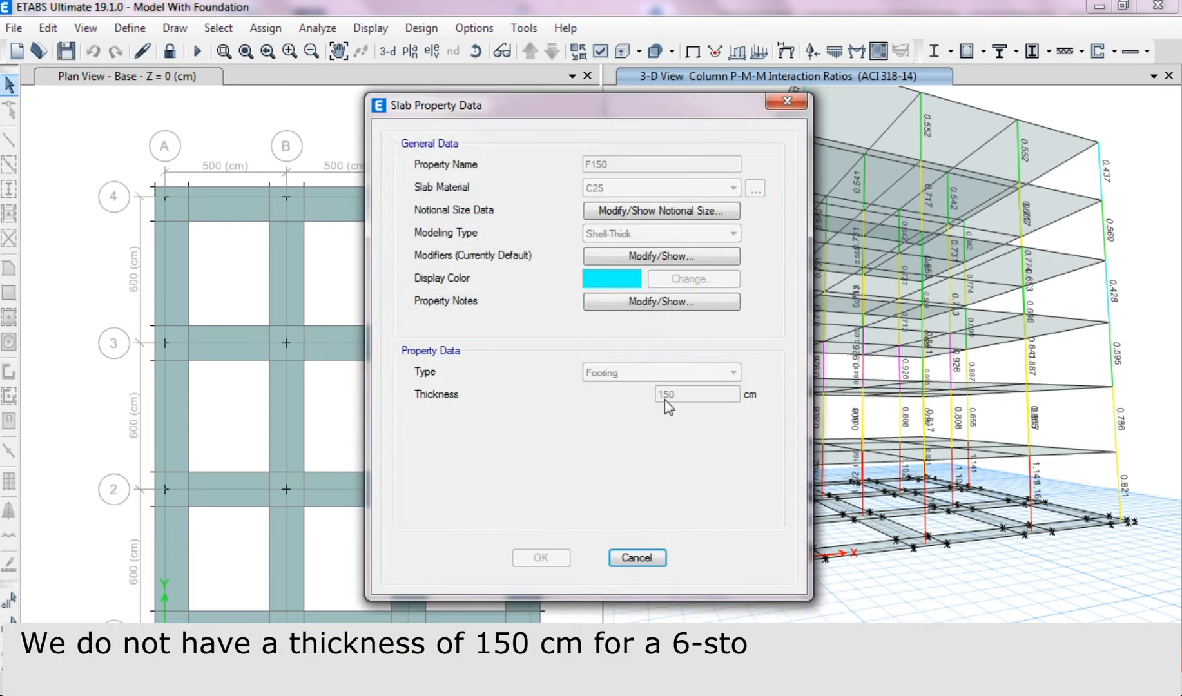
key(Escape)
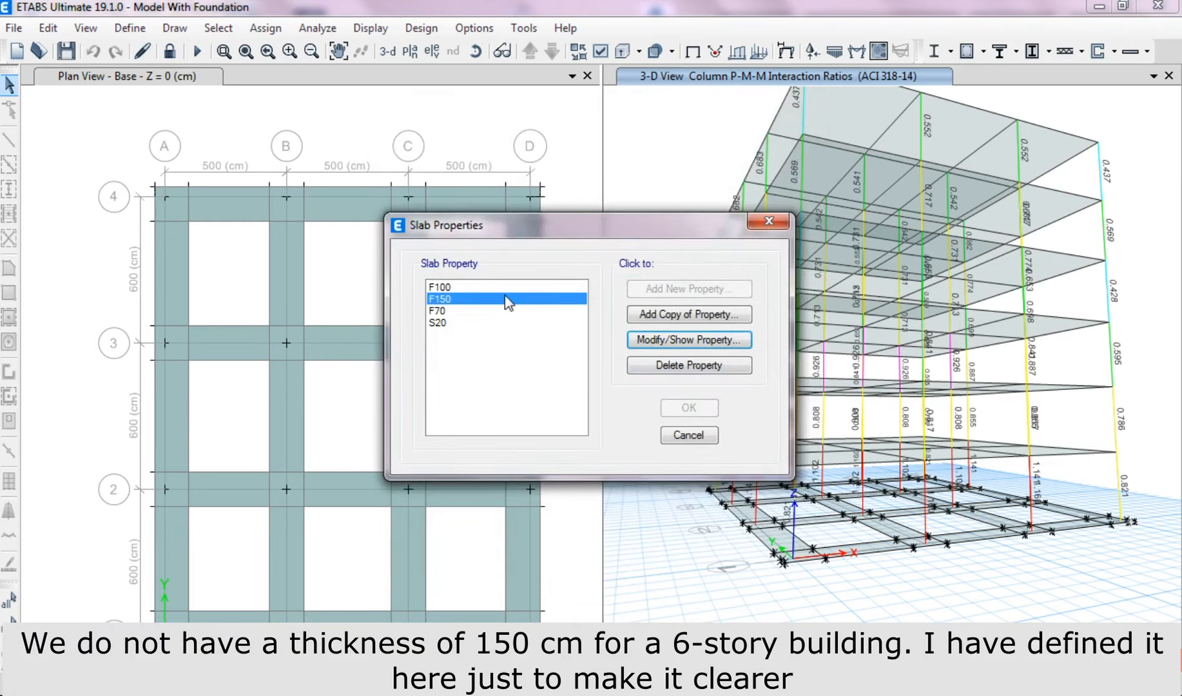
click(471, 287)
click(654, 342)
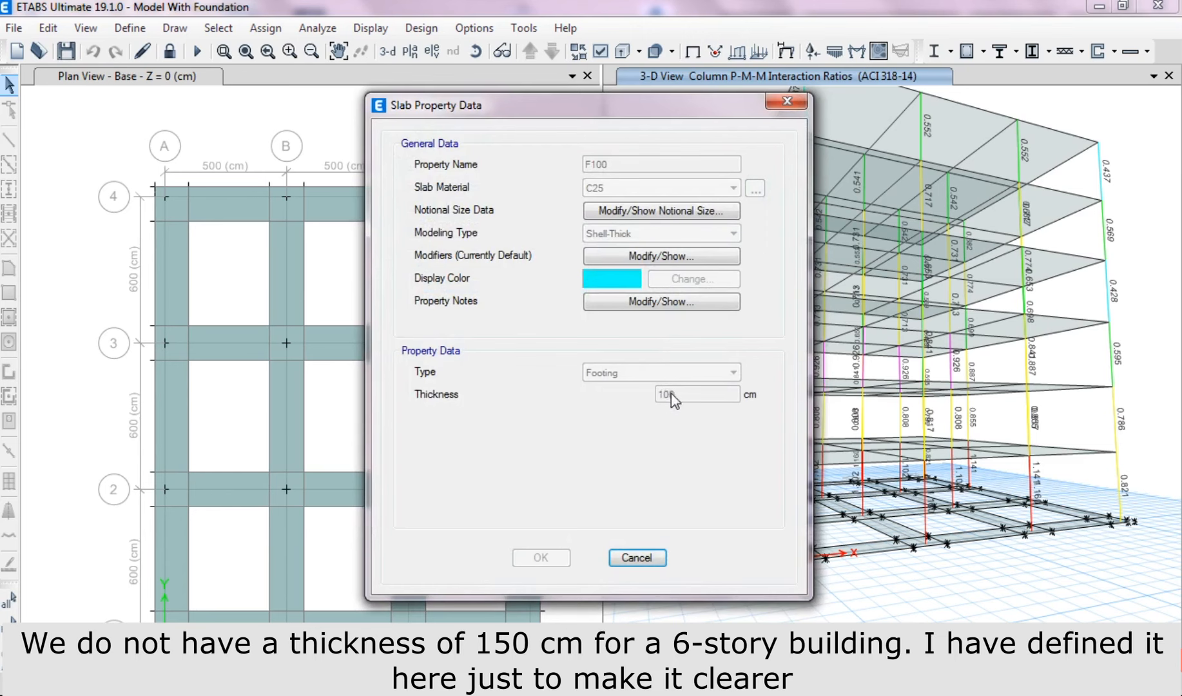
click(636, 557)
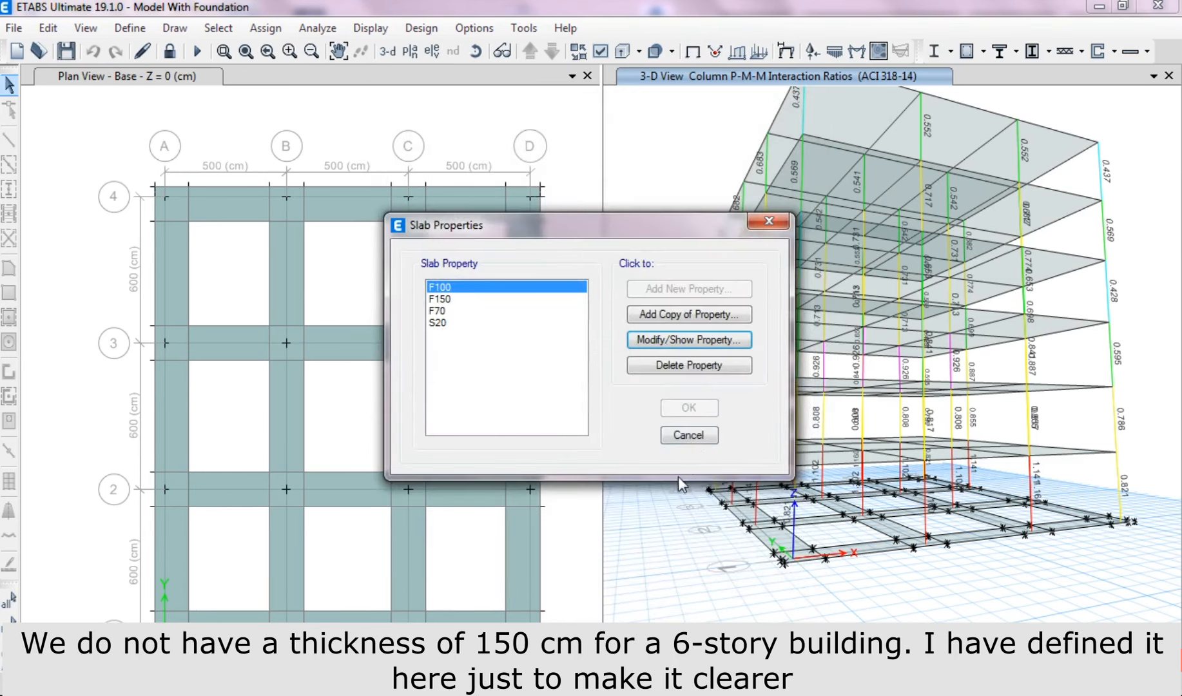
click(688, 436)
- Check the section assigned to the foundation strip on grid 3, then examine the lowest-story column interaction ratios in 3-D
right_click(455, 337)
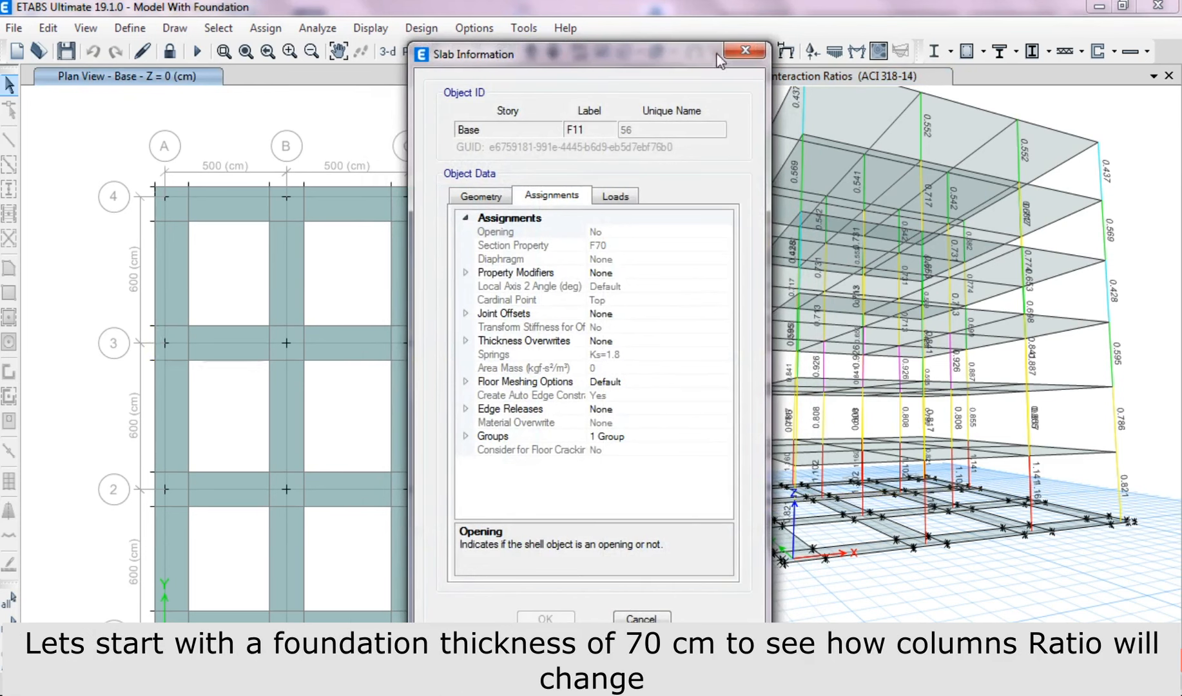
click(745, 50)
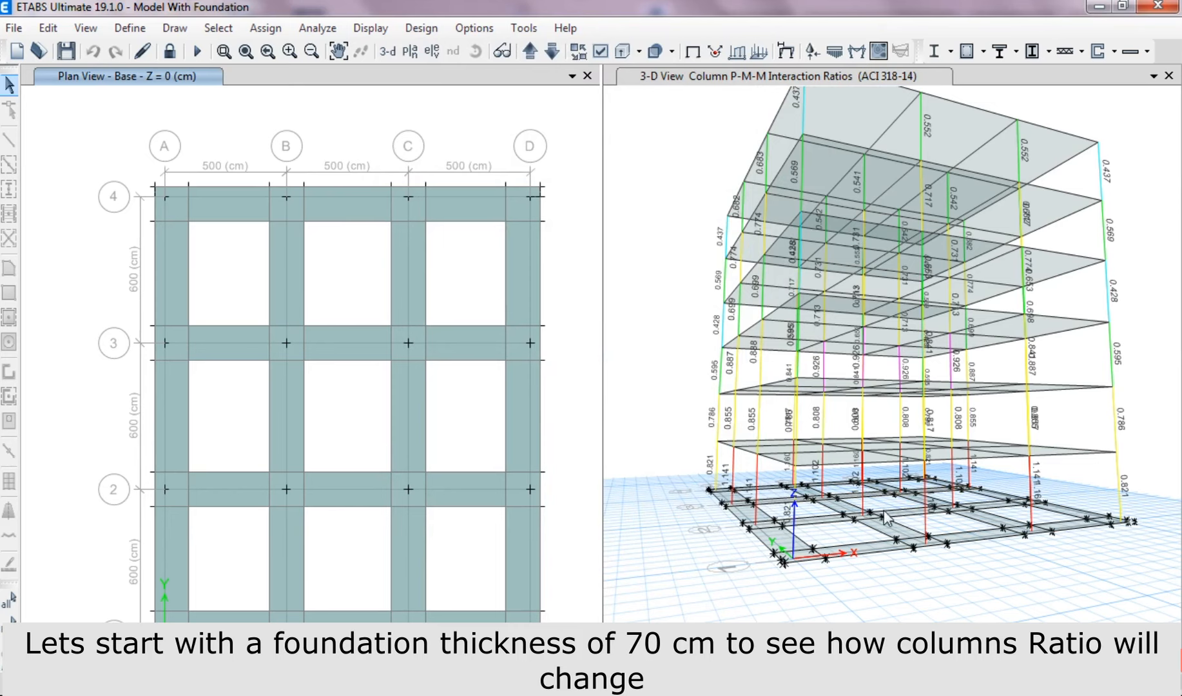
mouse_move(884, 511)
middle_down()
mouse_move(827, 490)
mouse_move(865, 507)
middle_up()
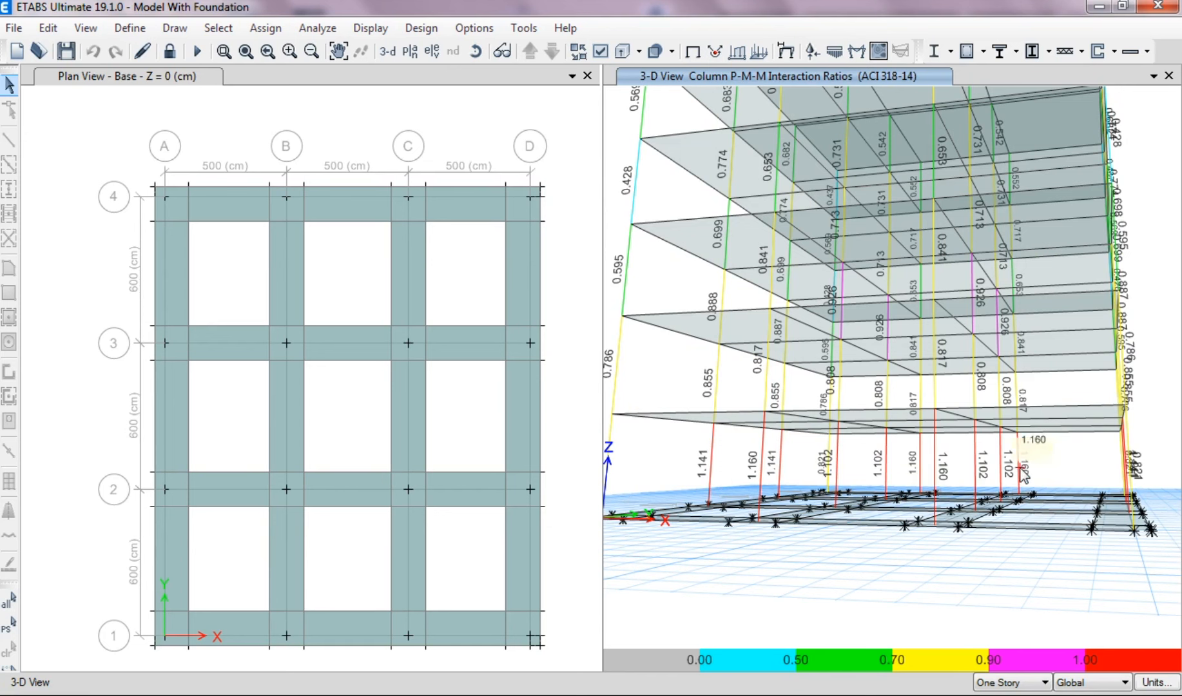
middle_drag(1020, 469, 1010, 487)
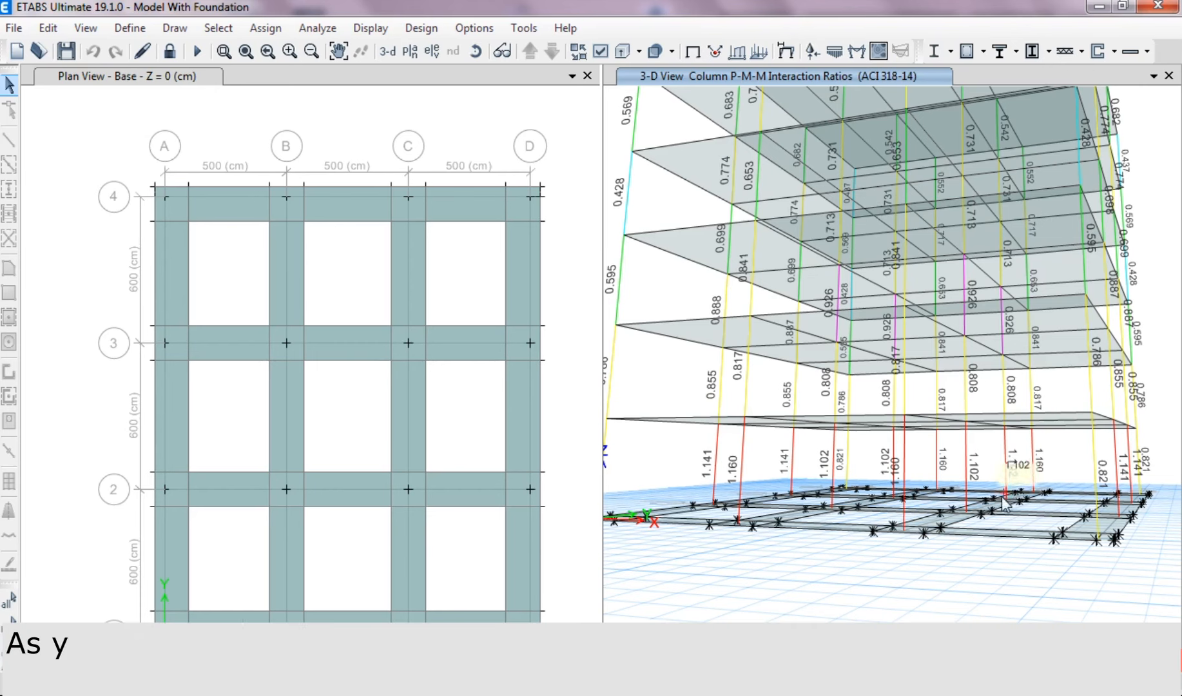
- Set the minimum graphic font size to 8 points in the graphics preferences
right_click(954, 644)
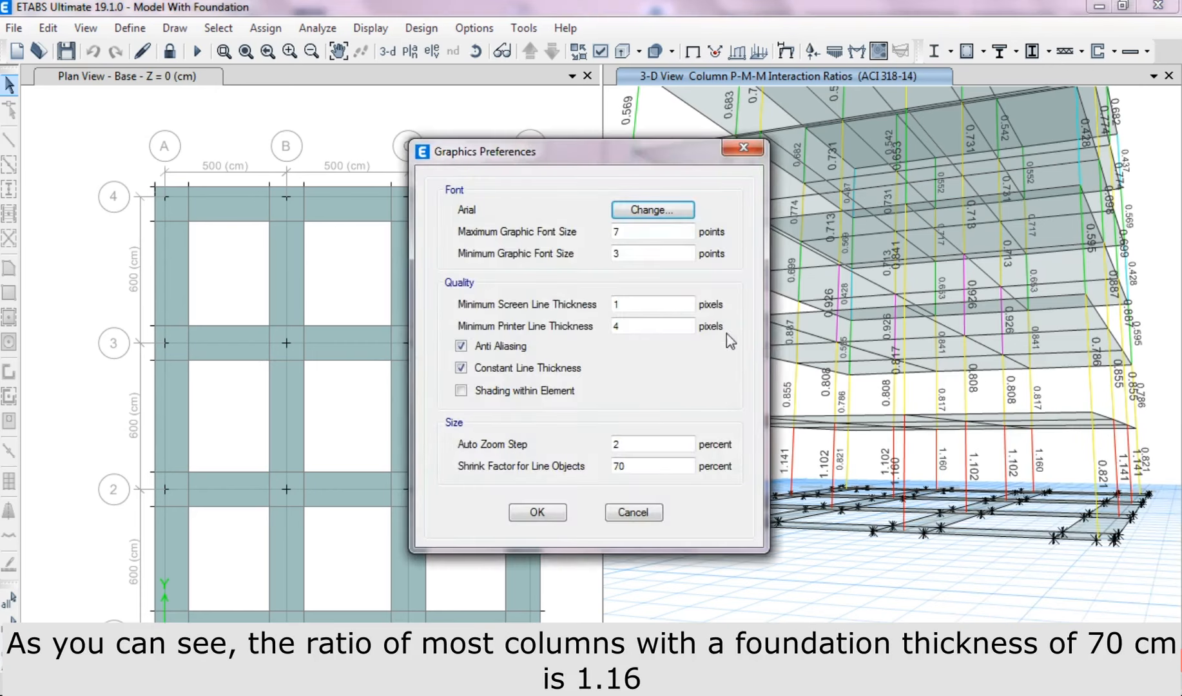
double_click(646, 257)
text(6)
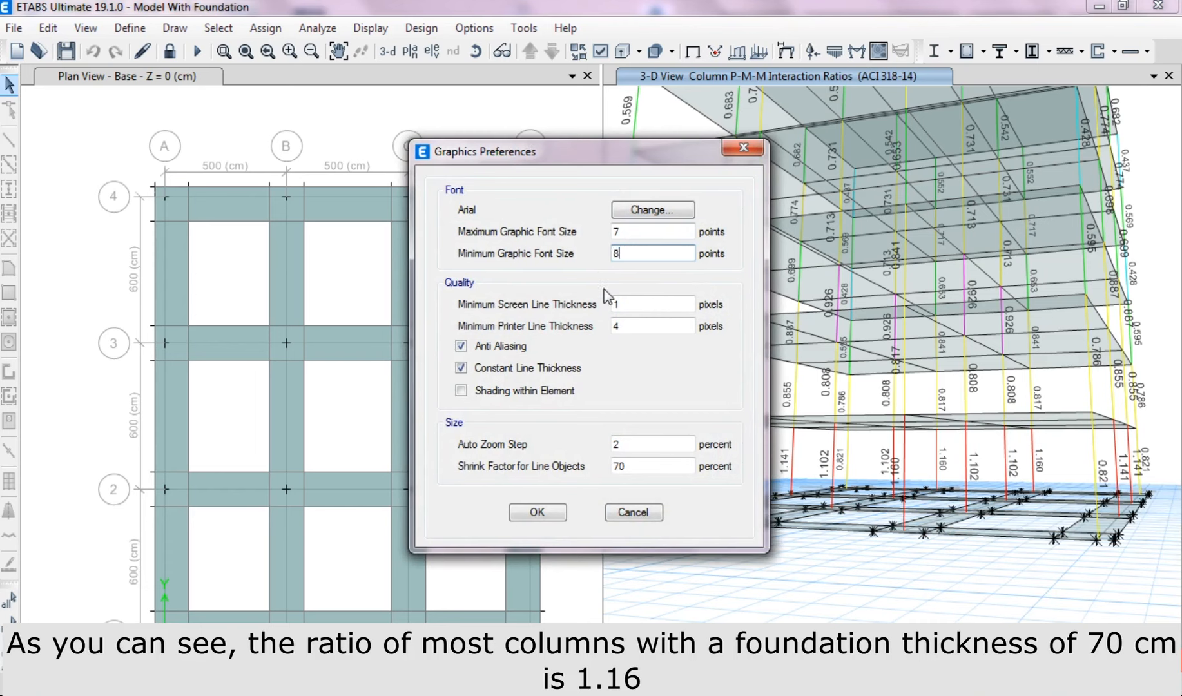
click(535, 512)
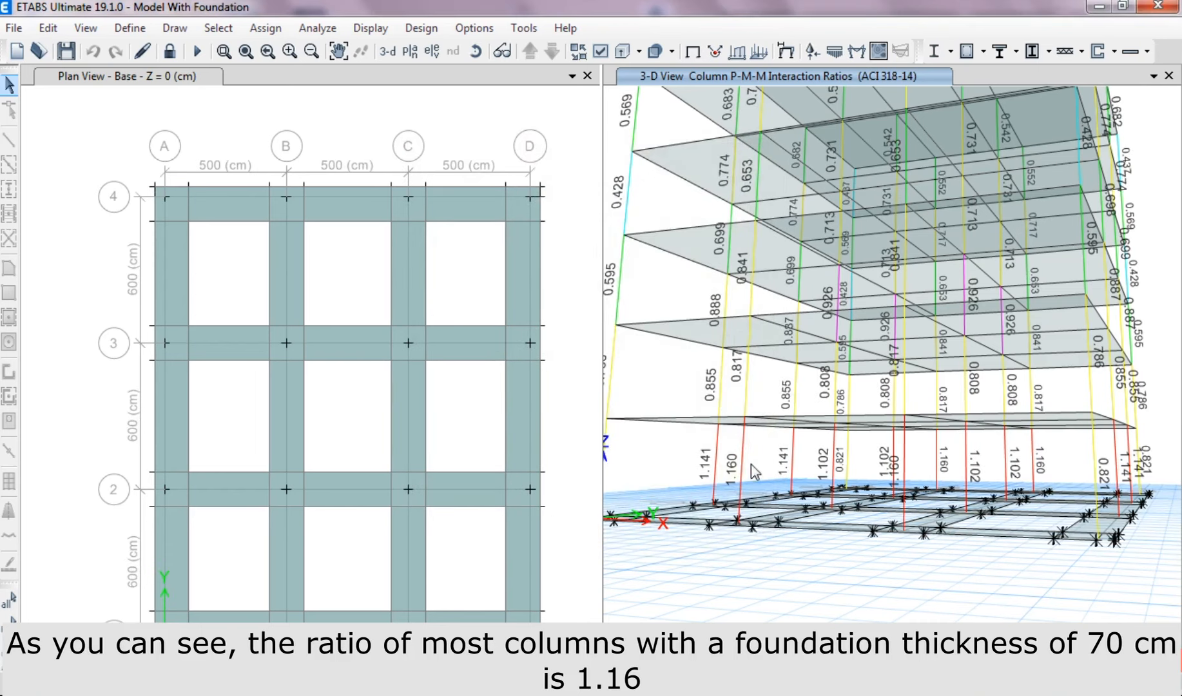
- Compare the lowest-story column interaction ratios of Model No Foundation with those of Model With Foundation in 3-D
key(alt+Tab)
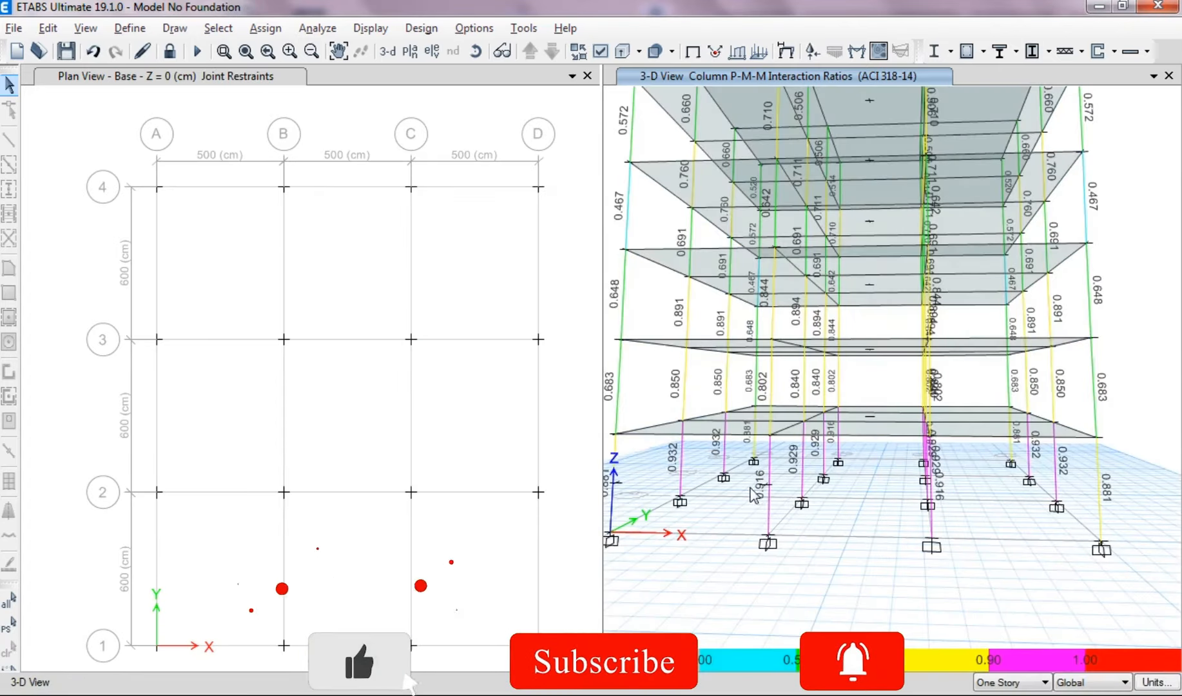
scroll(767, 506, up, 2)
scroll(735, 514, up, 2)
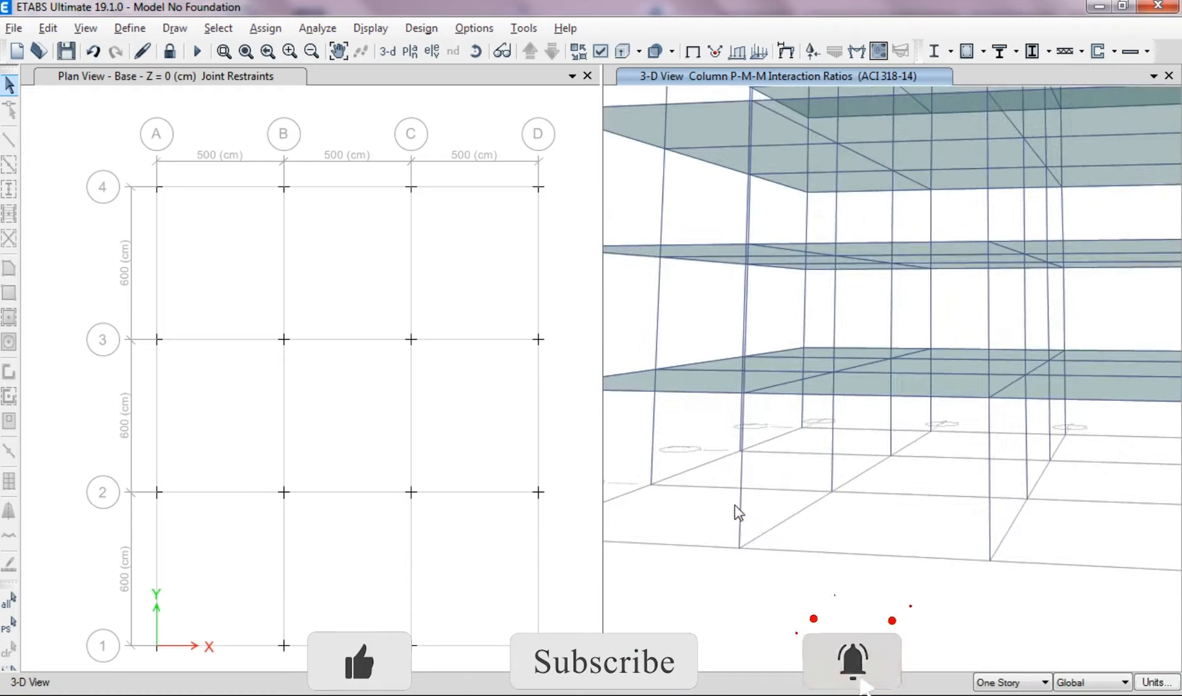
scroll(760, 511, up, 2)
scroll(852, 488, up, 2)
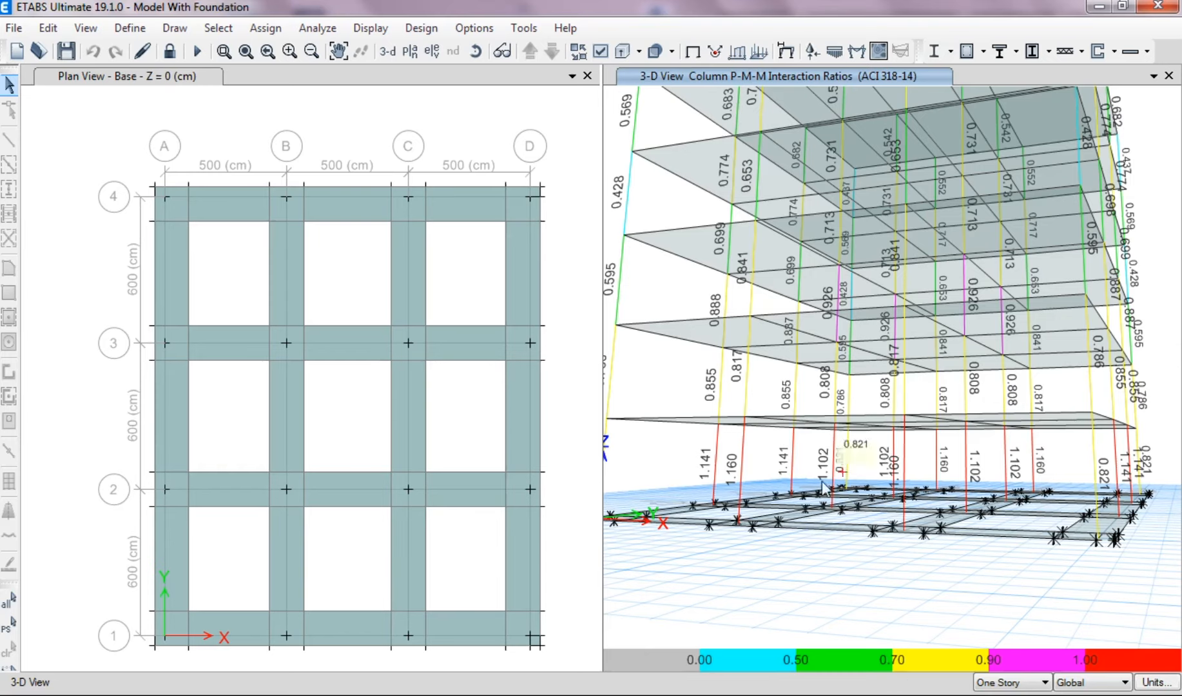
scroll(831, 496, up, 2)
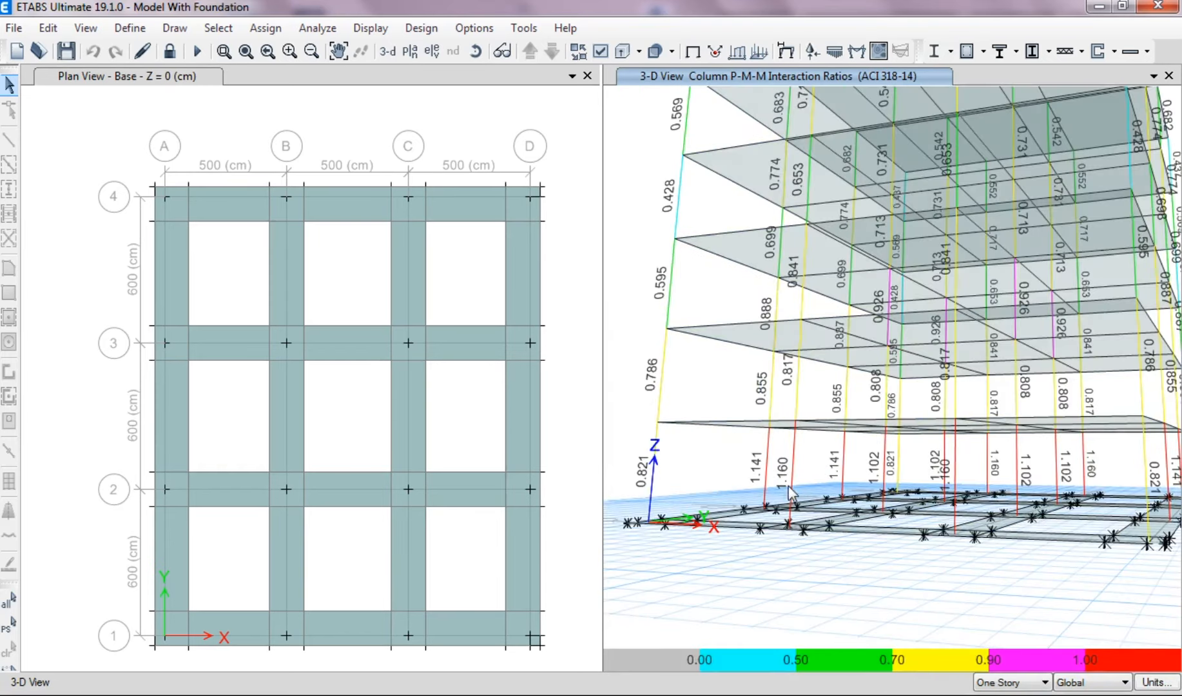
scroll(814, 557, up, 1)
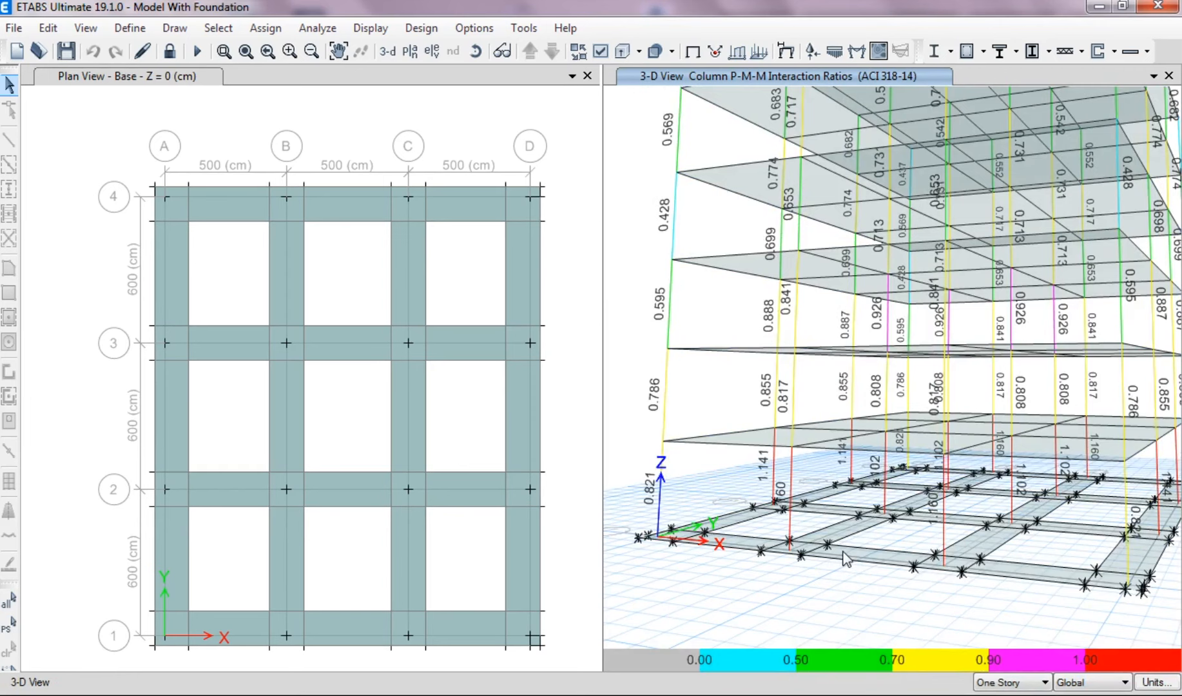
- Check the section property assigned to the foundation strip on grid D, and close its slab information
right_click(845, 558)
click(836, 563)
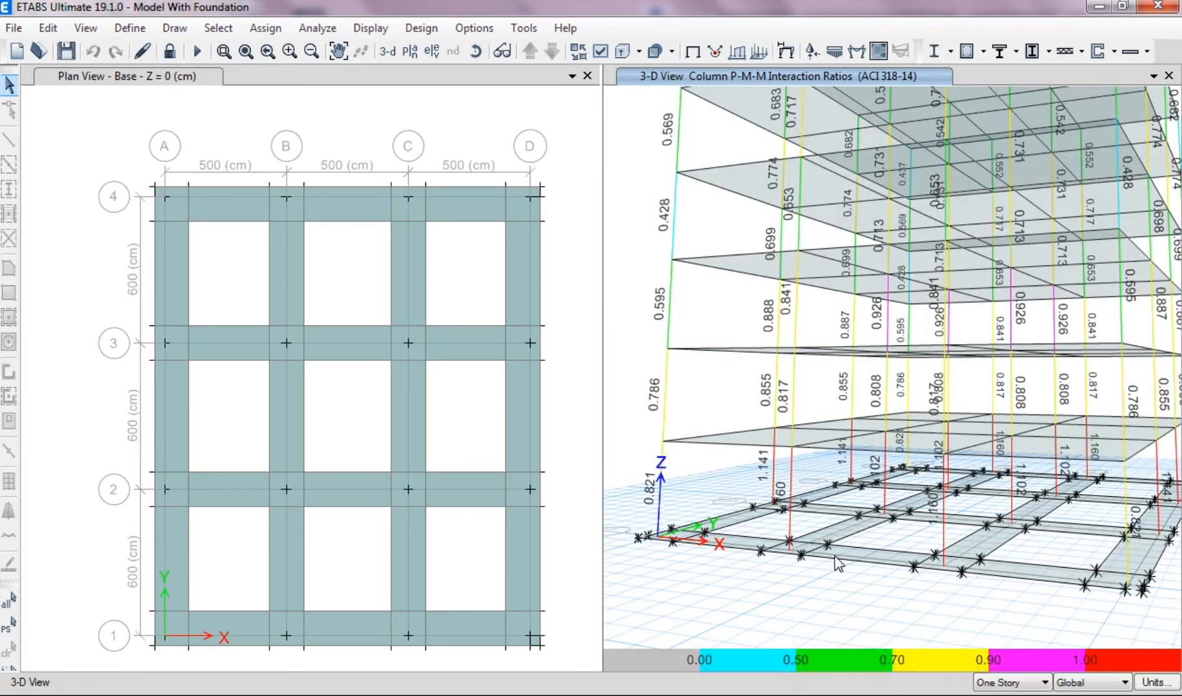
right_click(518, 554)
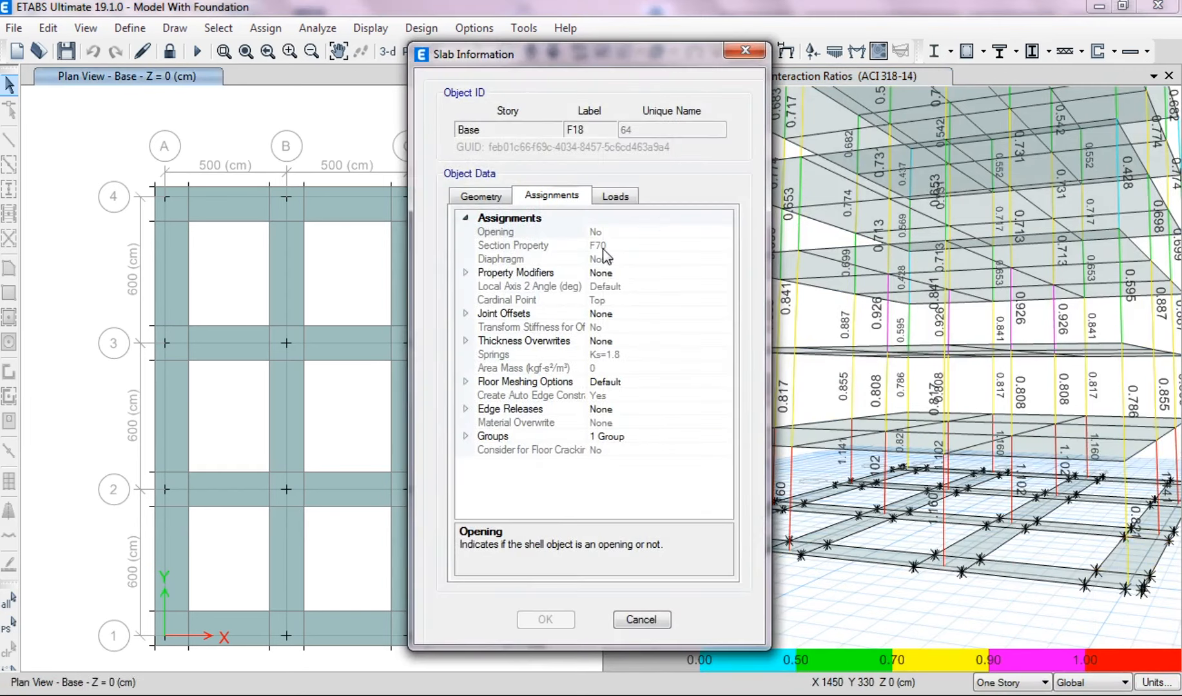
click(744, 51)
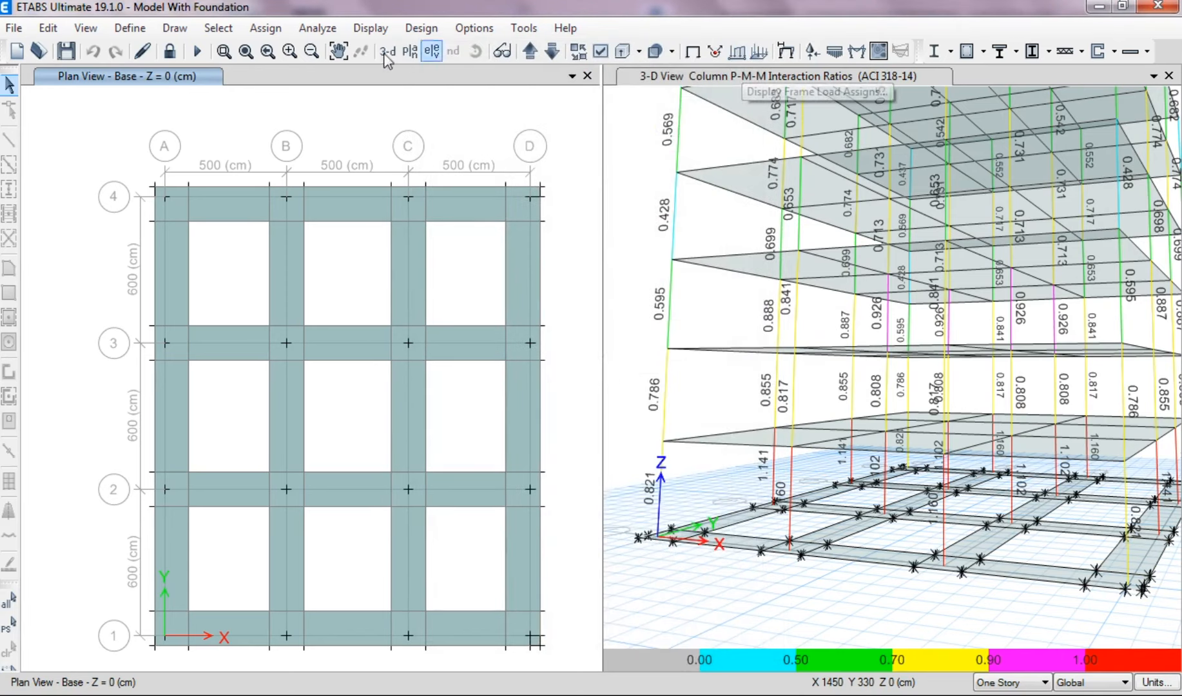
- Unlock the model, discarding its analysis results, and select all slabs with section property F70
click(170, 51)
click(613, 426)
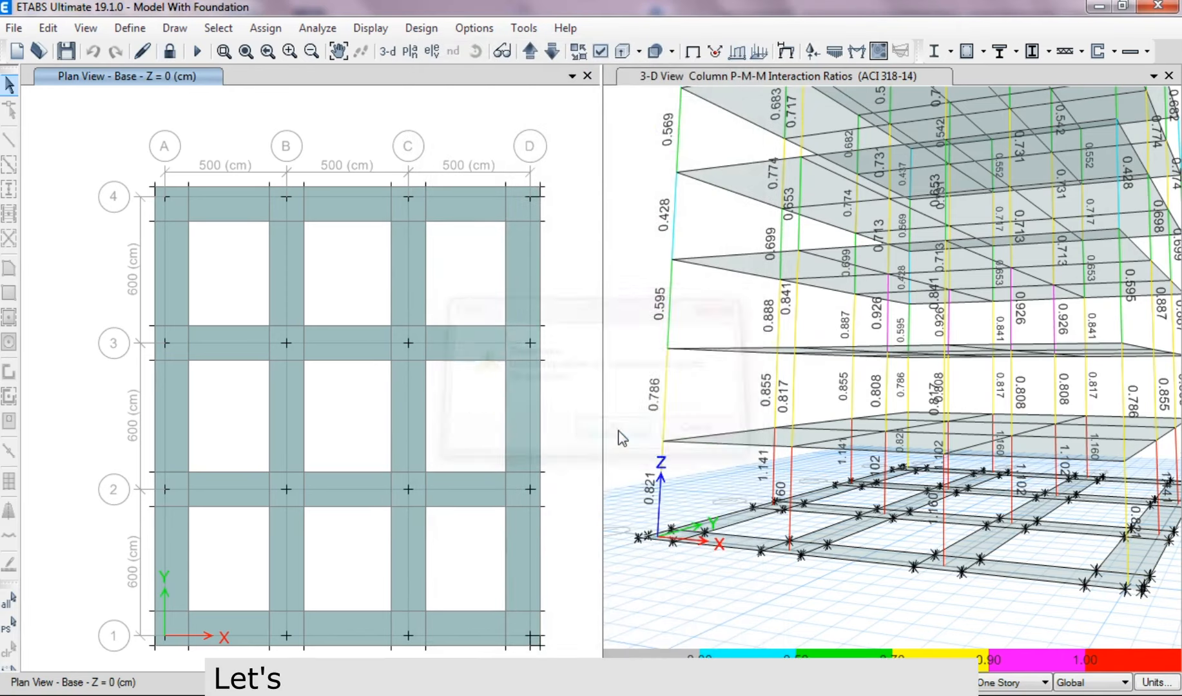
click(219, 28)
mouse_move(258, 50)
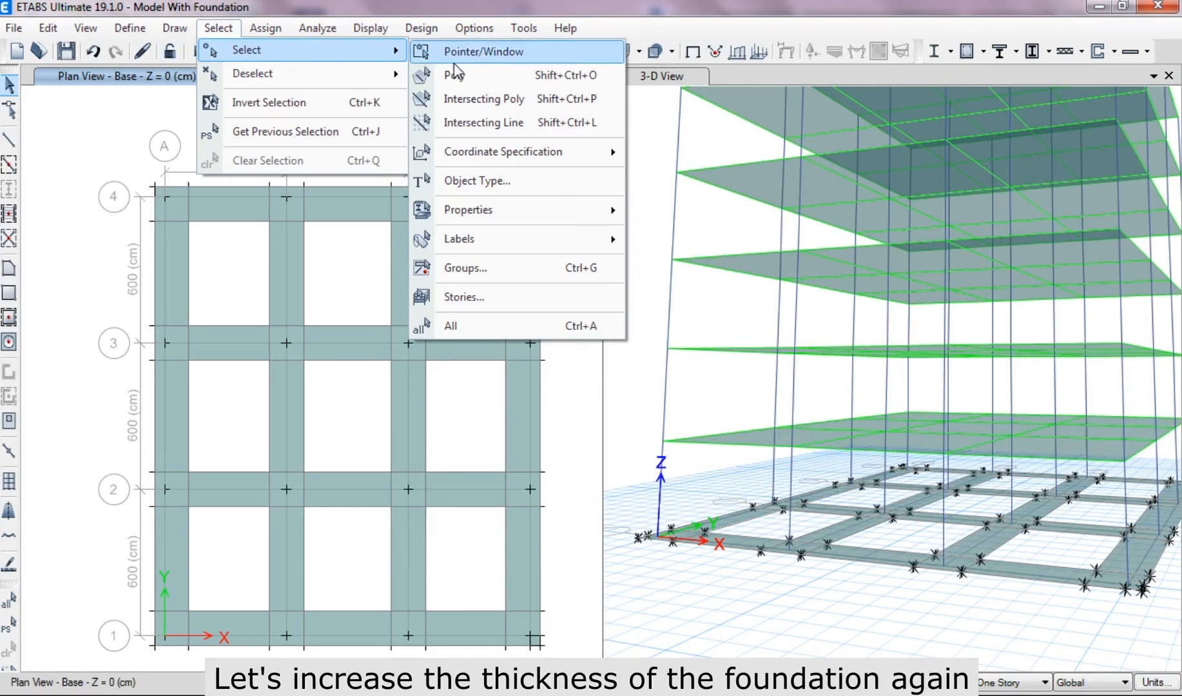
mouse_move(613, 212)
click(699, 264)
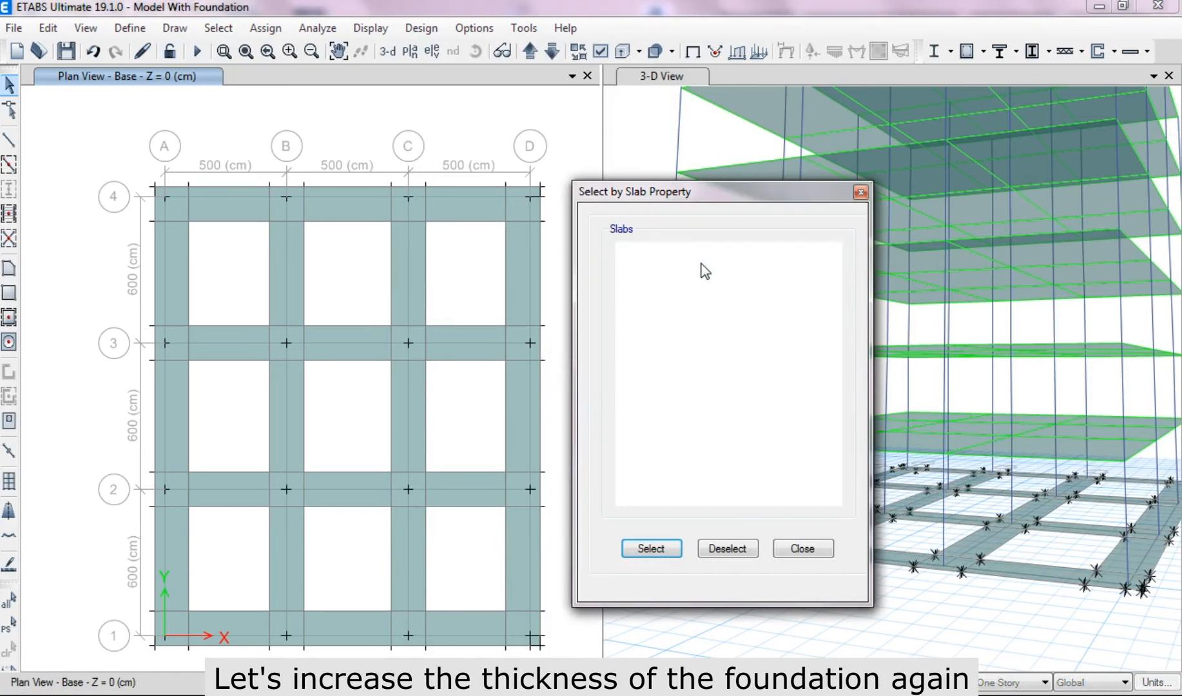
click(651, 271)
click(648, 549)
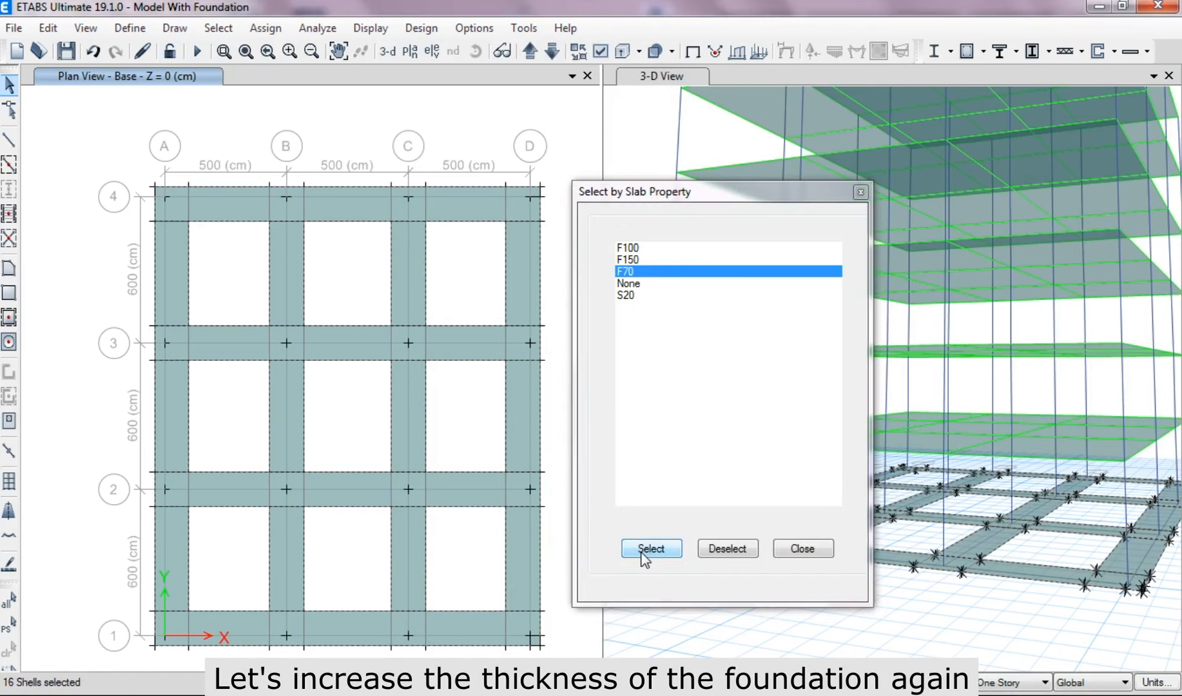
click(794, 550)
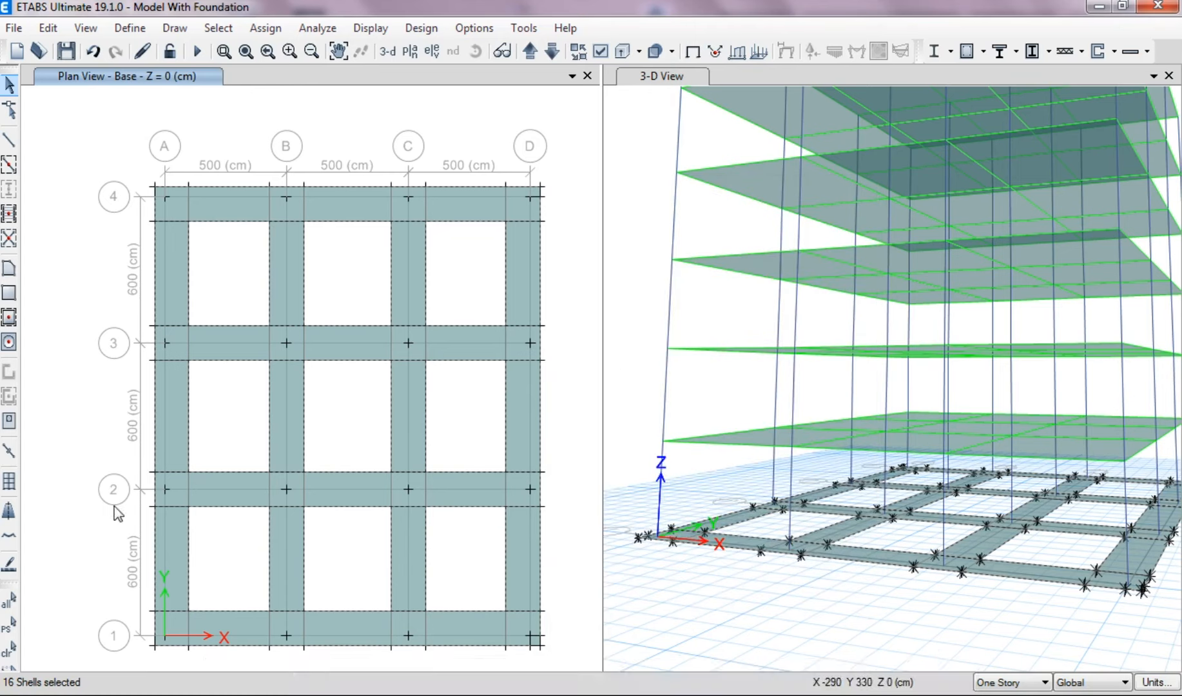
- Assign slab section F100 to the selected foundation strips
click(259, 32)
mouse_move(502, 98)
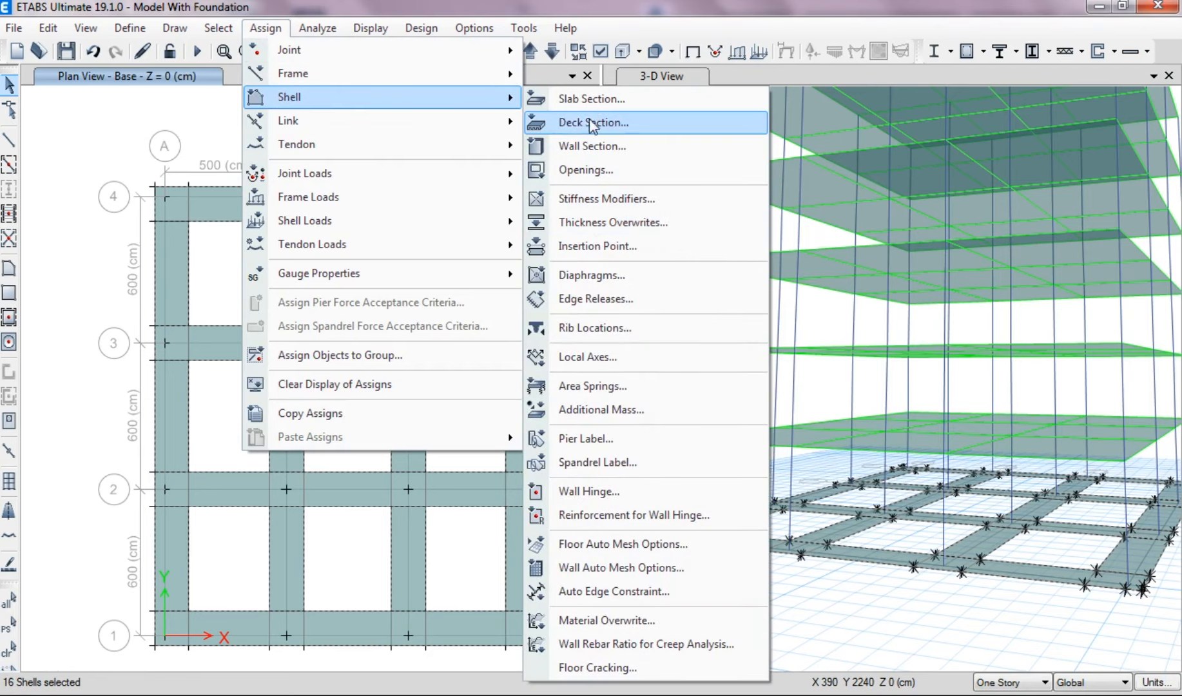
click(589, 100)
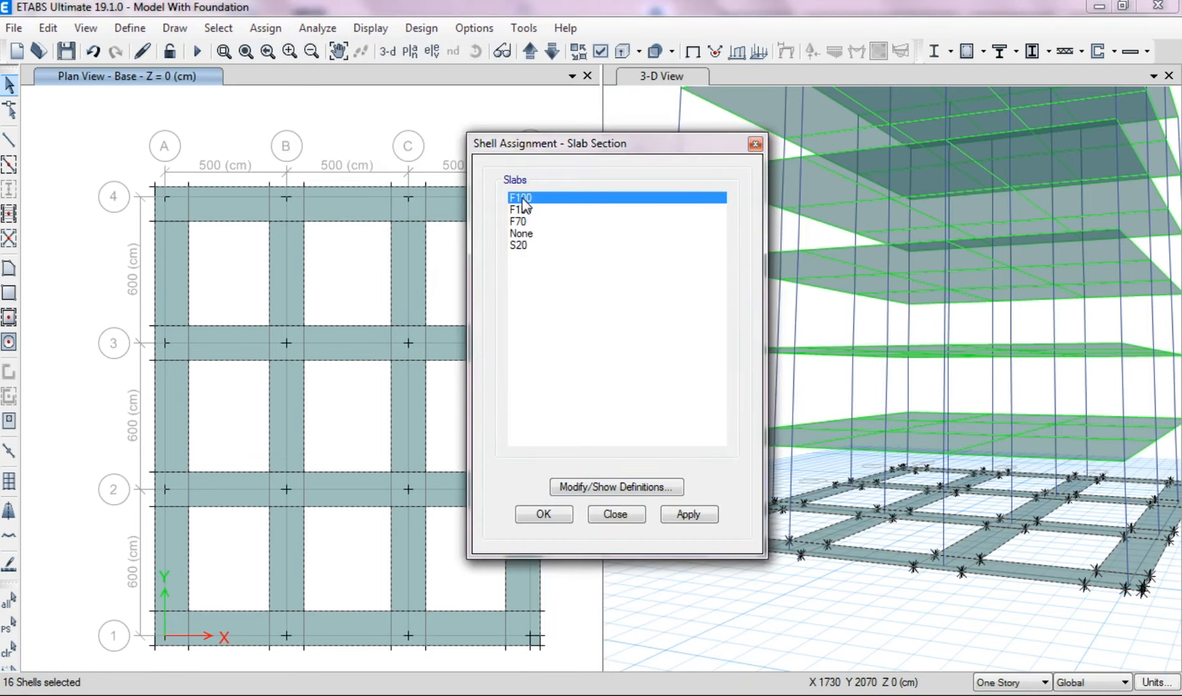
click(670, 519)
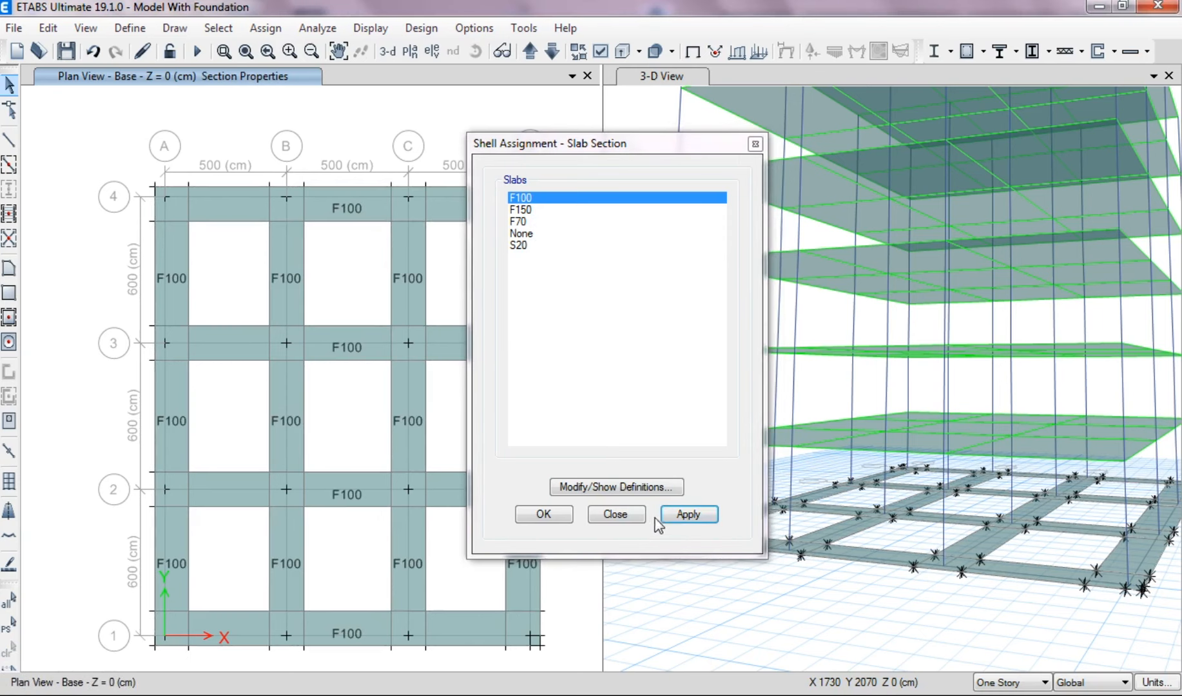
click(626, 516)
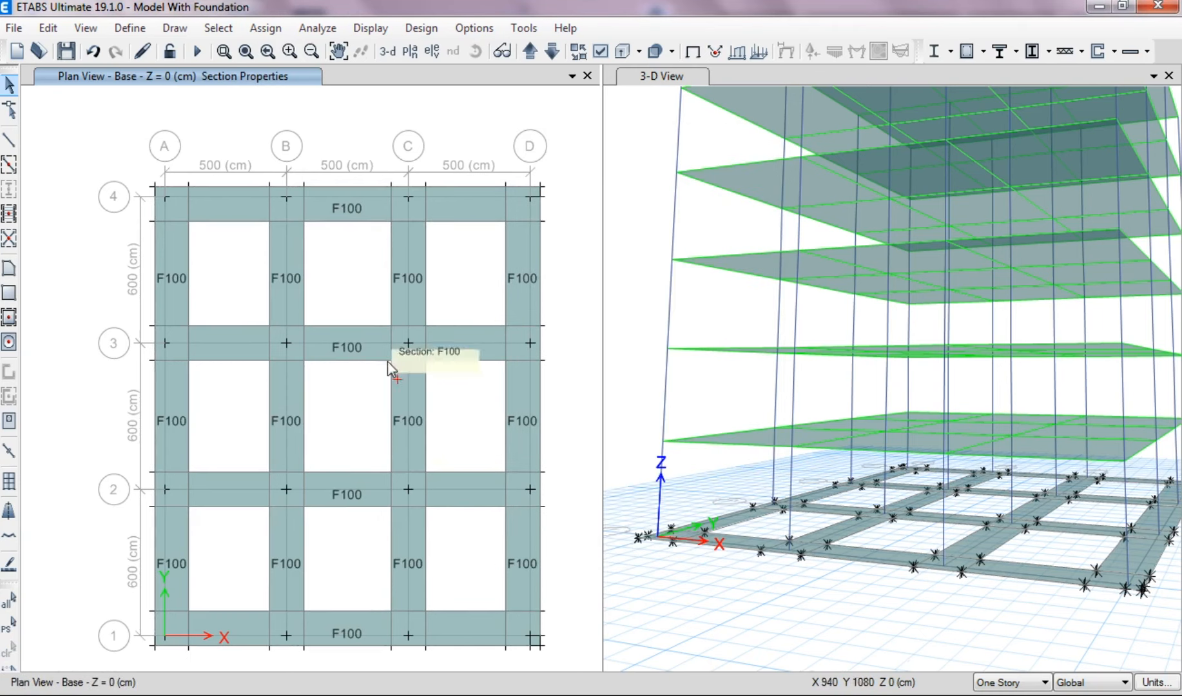
- Run the analysis and the concrete frame design for the model with the F100 foundation
click(201, 55)
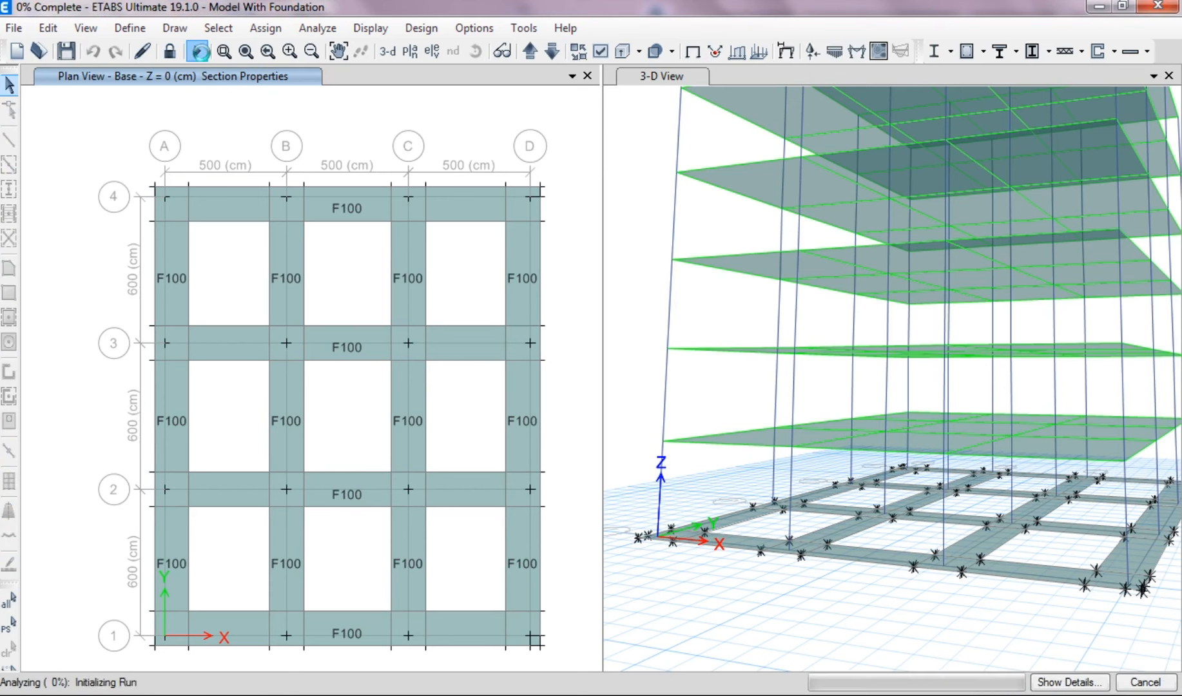
click(966, 51)
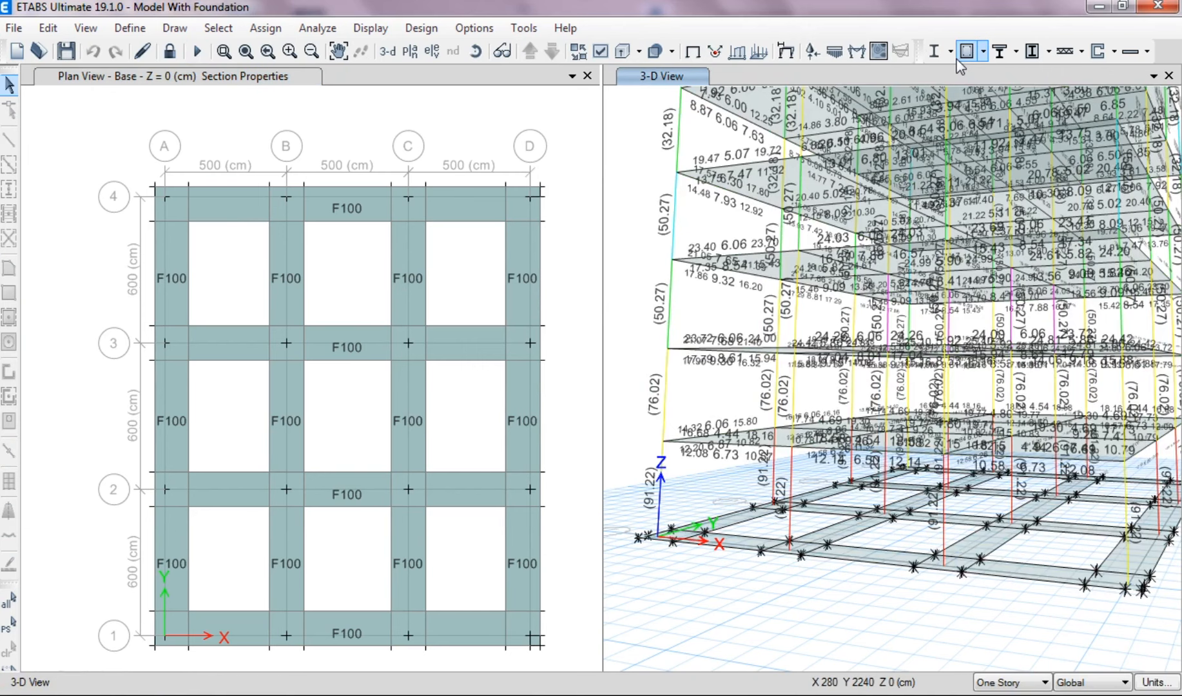
- Display the Column P-M-M Interaction Ratios as the concrete frame design output in the 3-D view
click(983, 53)
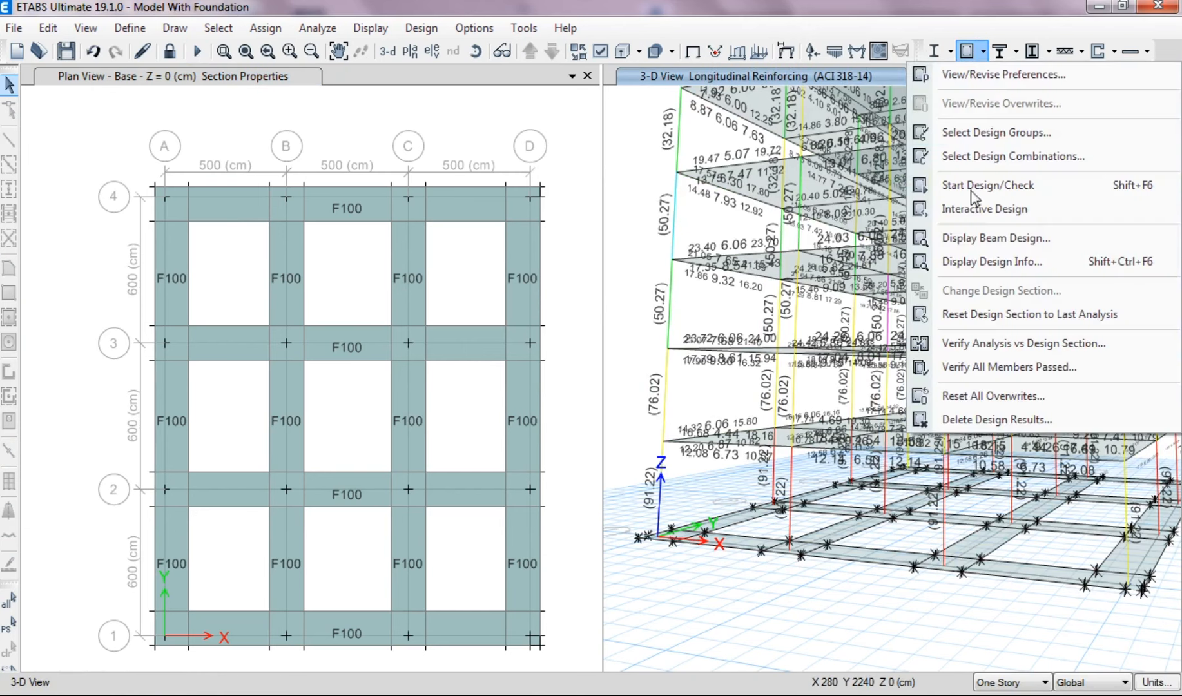
click(991, 261)
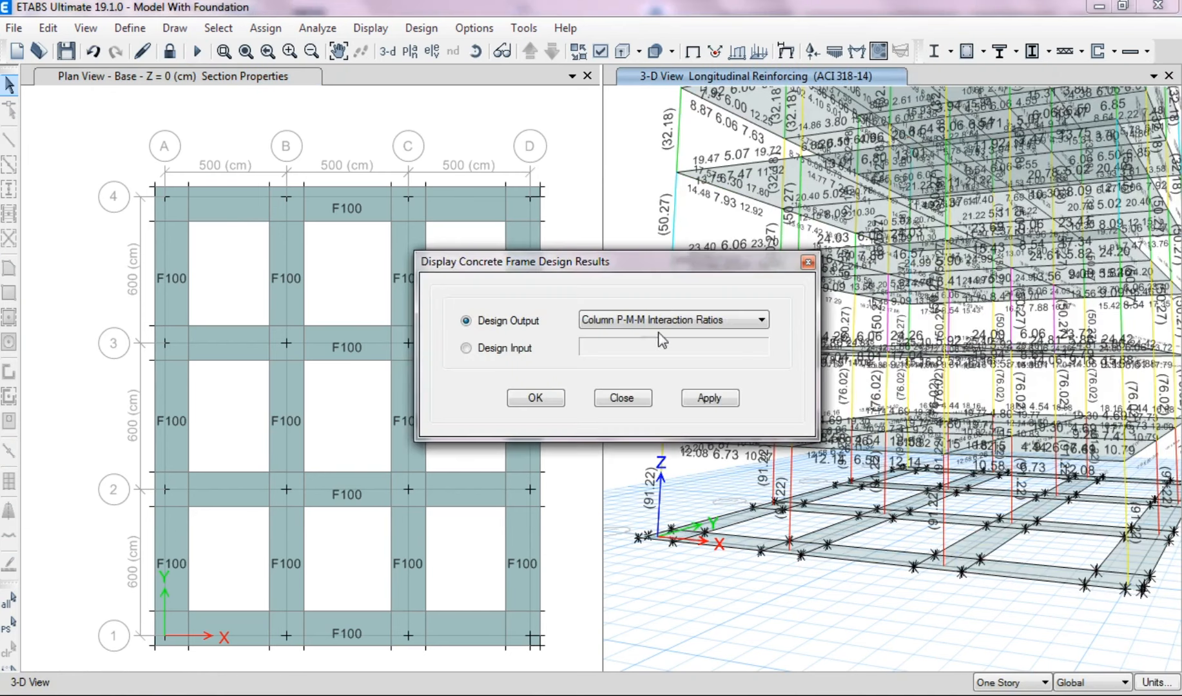
click(704, 399)
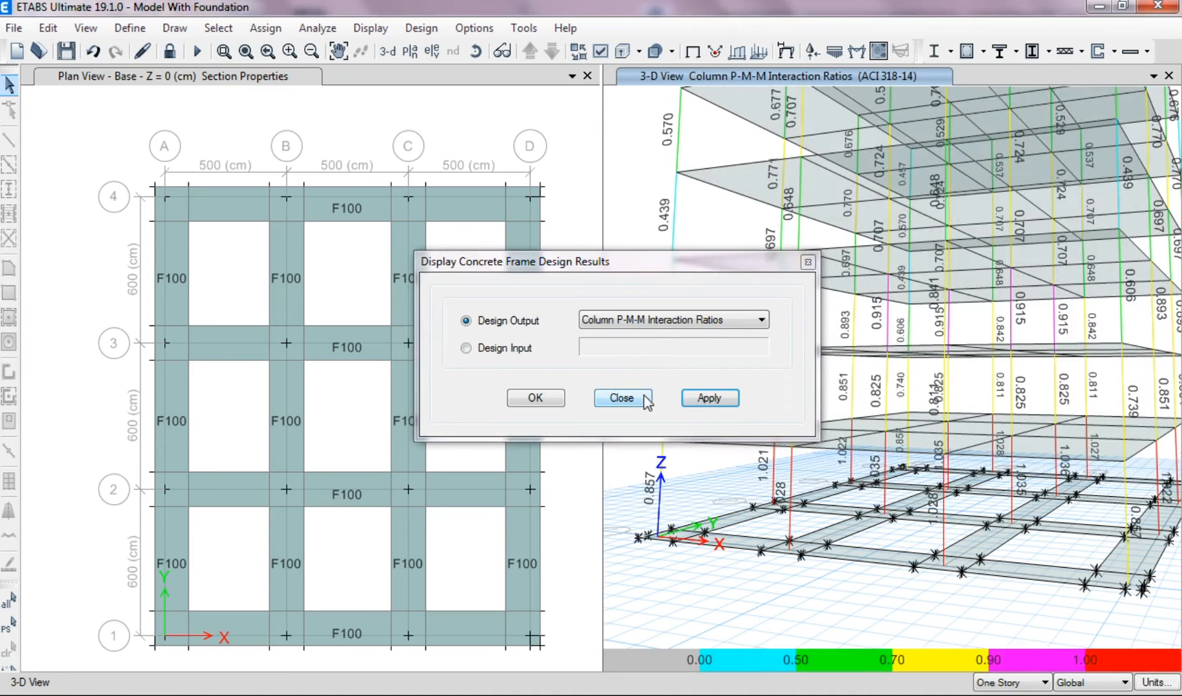
click(642, 396)
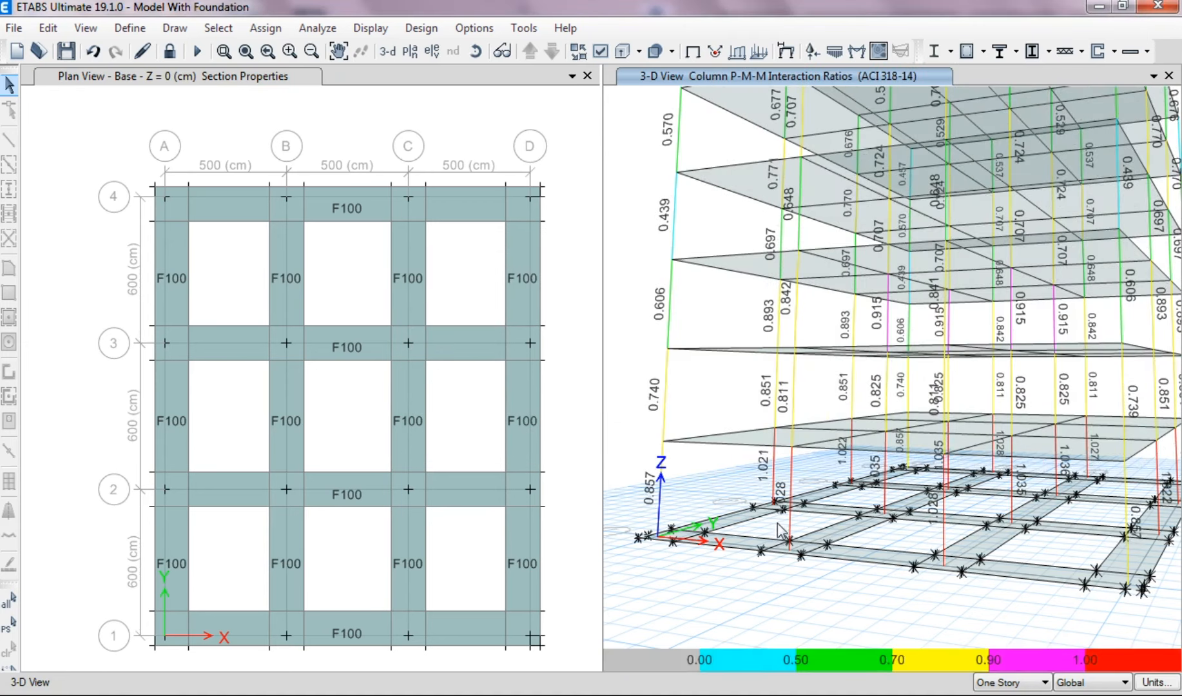
- Examine the lowest-story column interaction ratios with the F100 foundation and compare them with the fixed-base model
scroll(781, 530, up, 3)
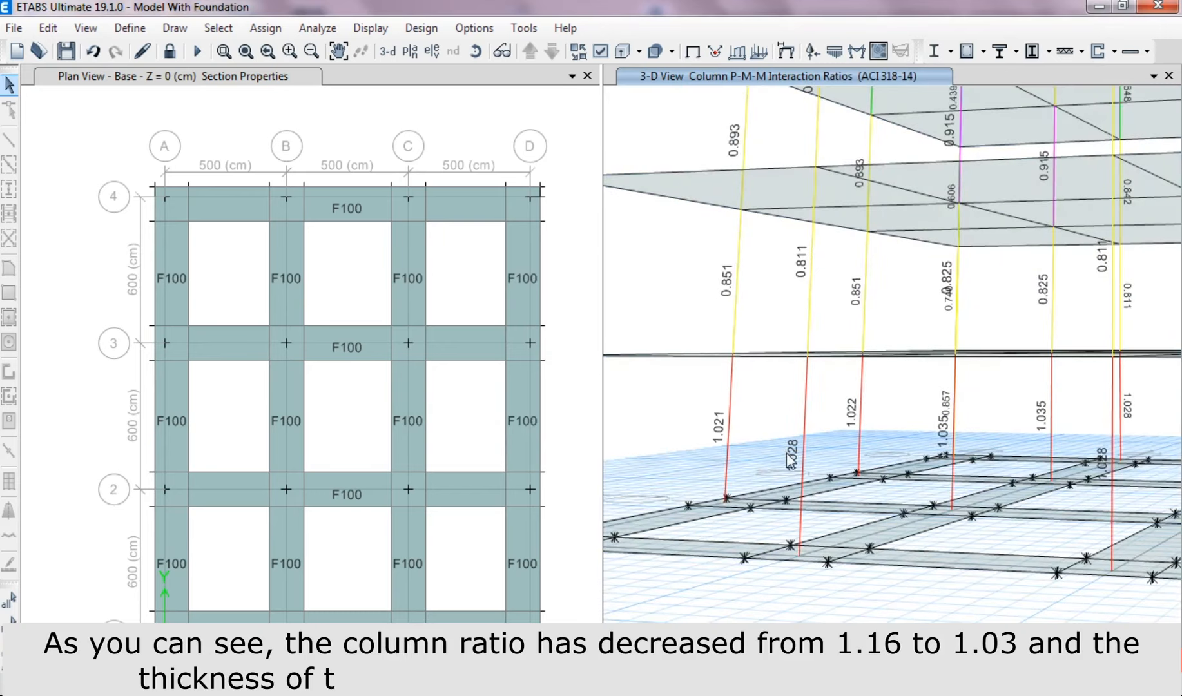
mouse_move(801, 459)
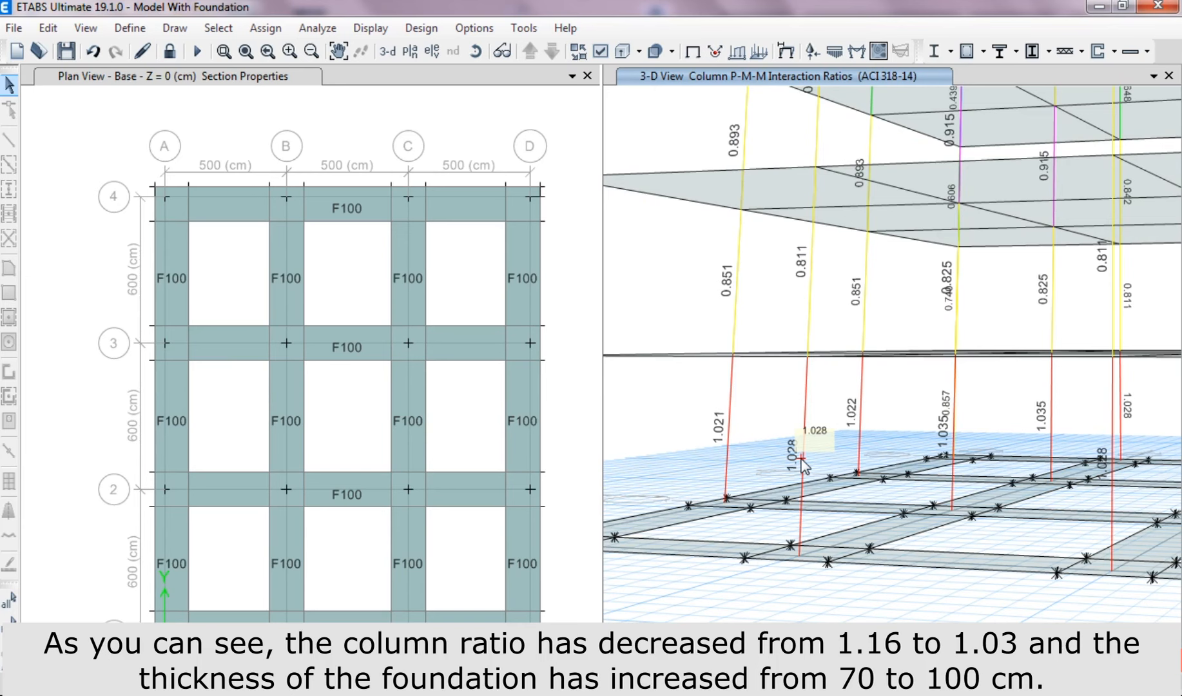
key(alt+Tab)
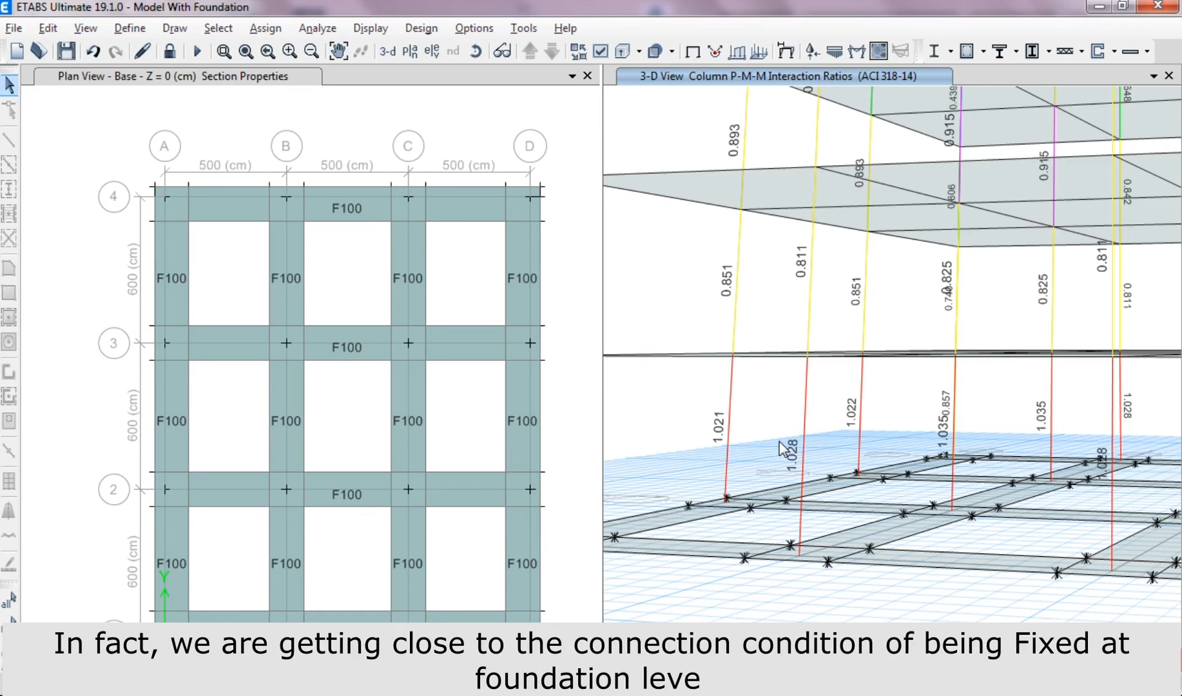
- Unlock the model, discarding its analysis results, and select all slabs with section property F100
click(169, 51)
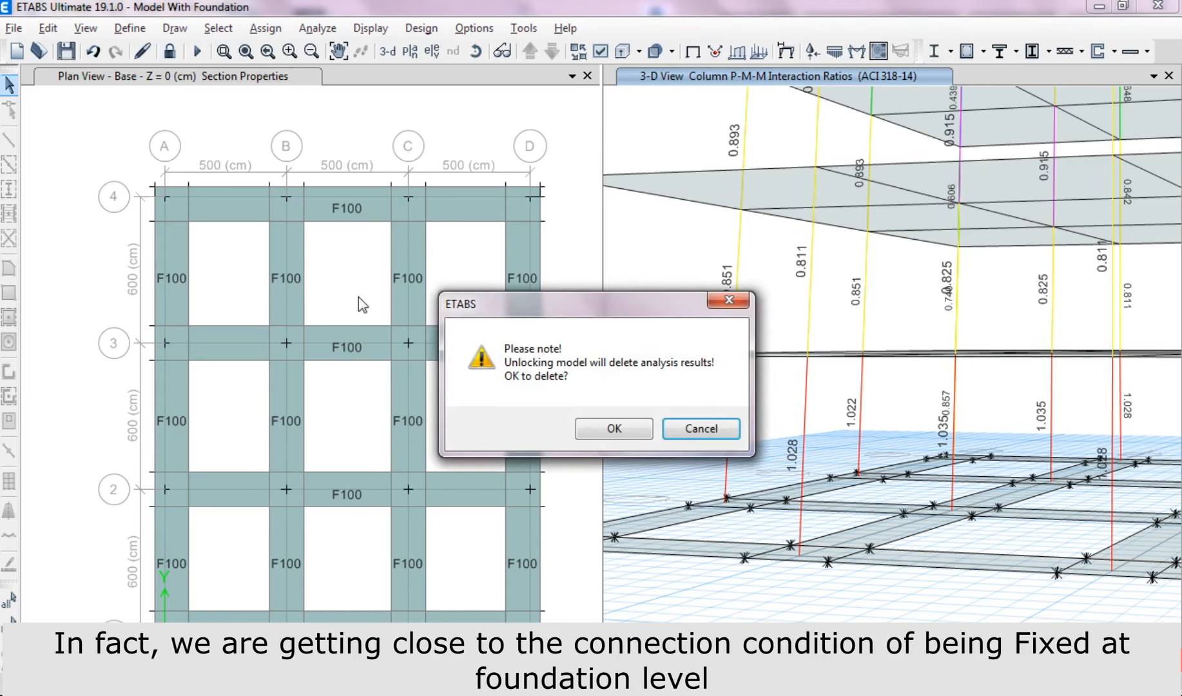
click(614, 429)
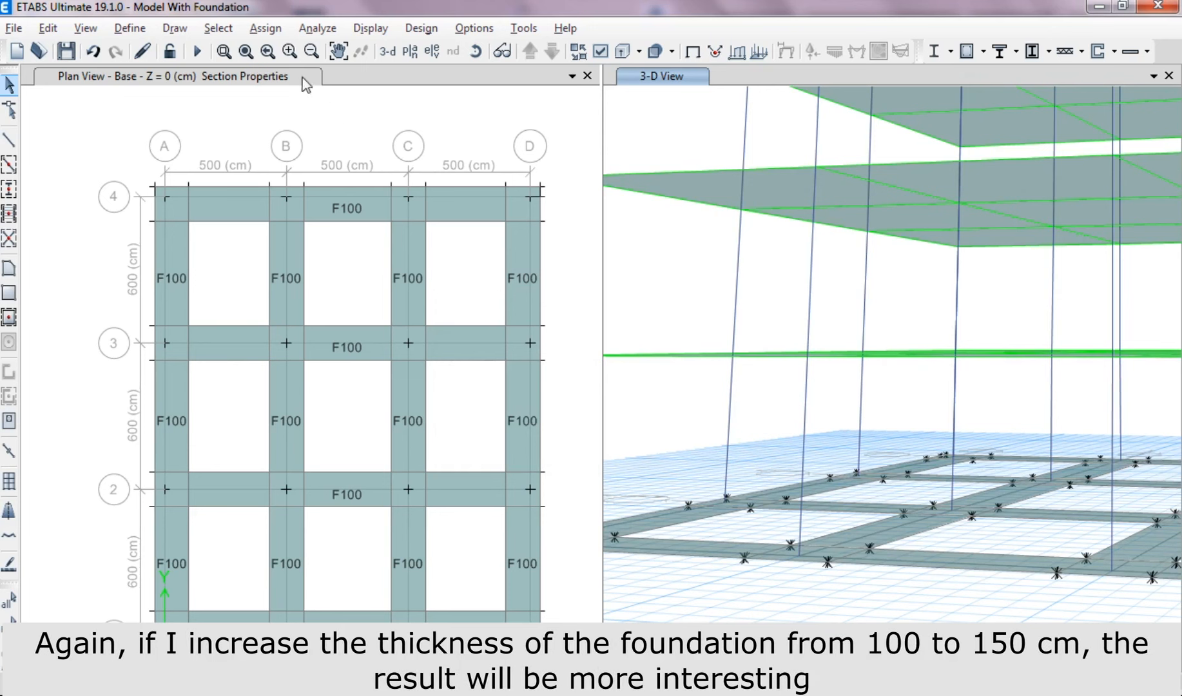
click(230, 29)
mouse_move(248, 51)
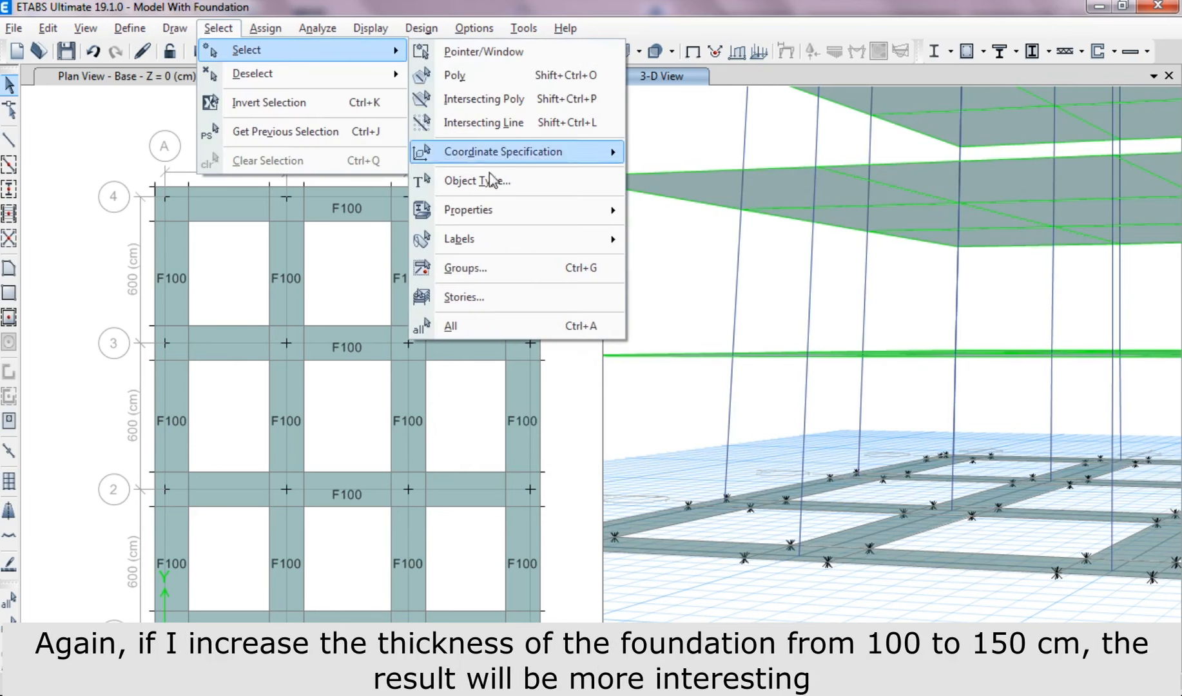
mouse_move(500, 214)
click(716, 264)
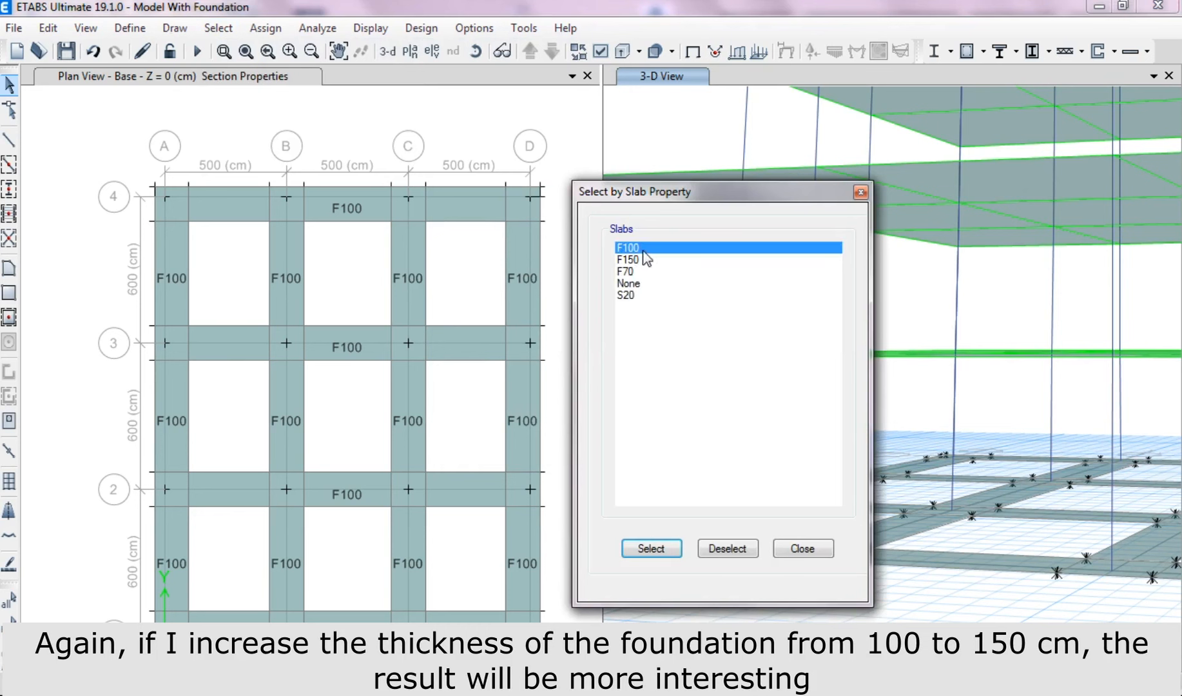
click(651, 549)
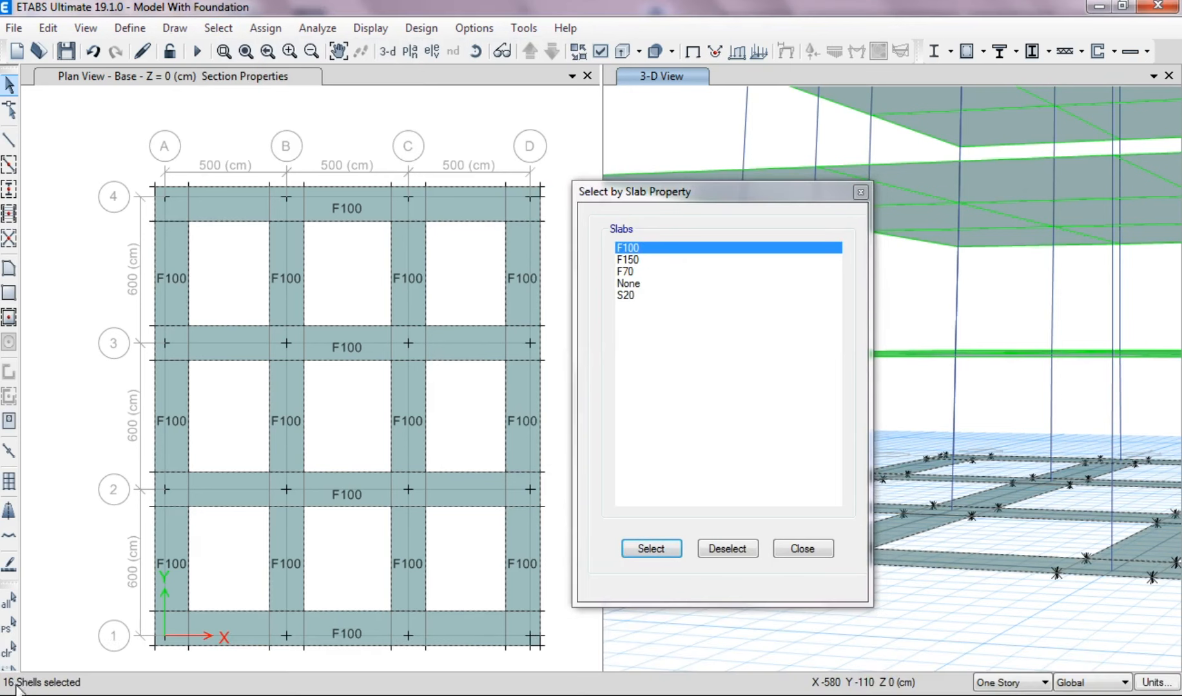
click(813, 553)
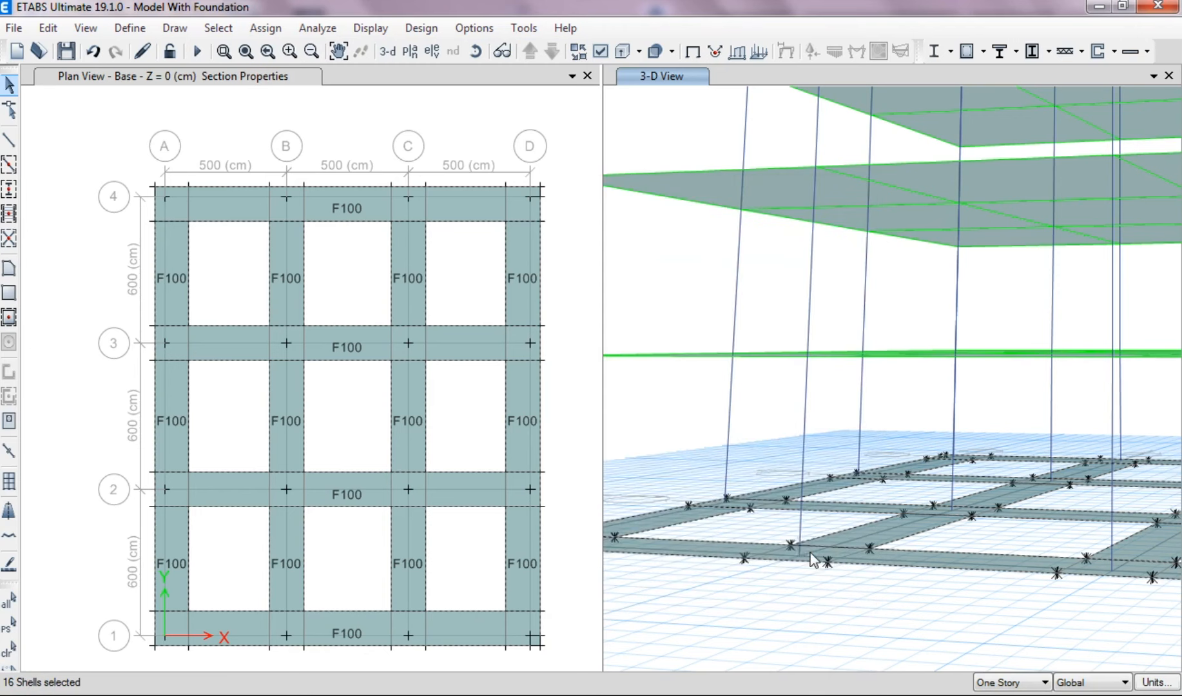
- Assign the slab section F150 to the selected foundation strips at the Base level
click(264, 28)
mouse_move(285, 97)
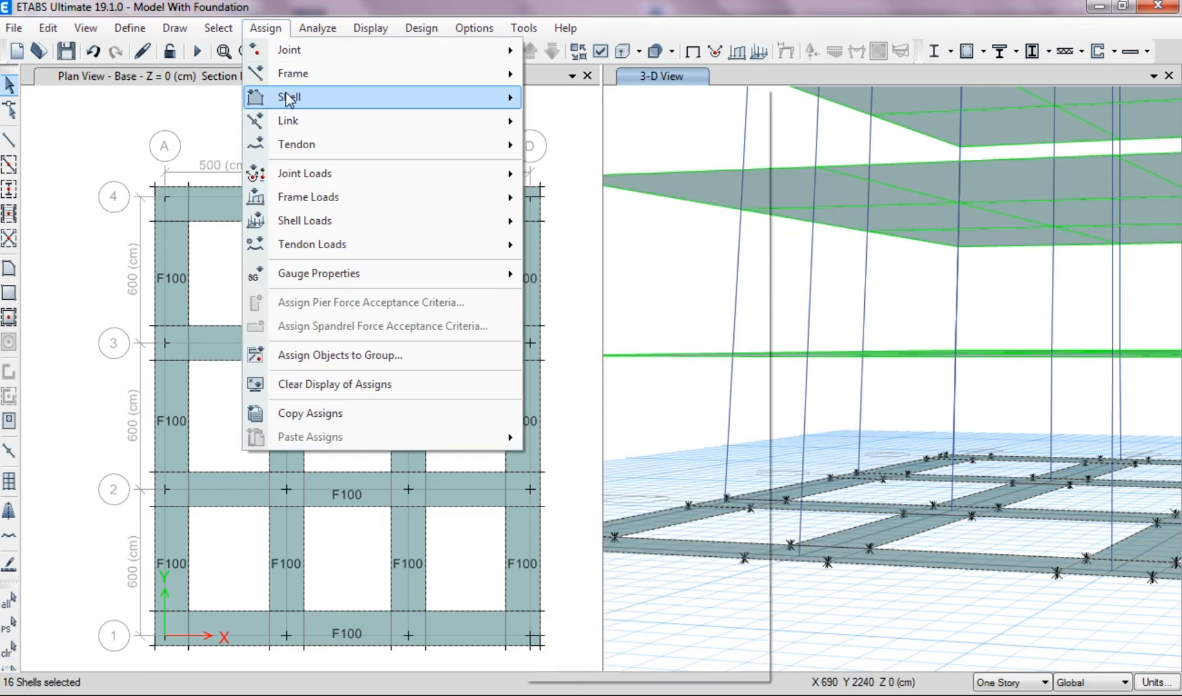
click(541, 103)
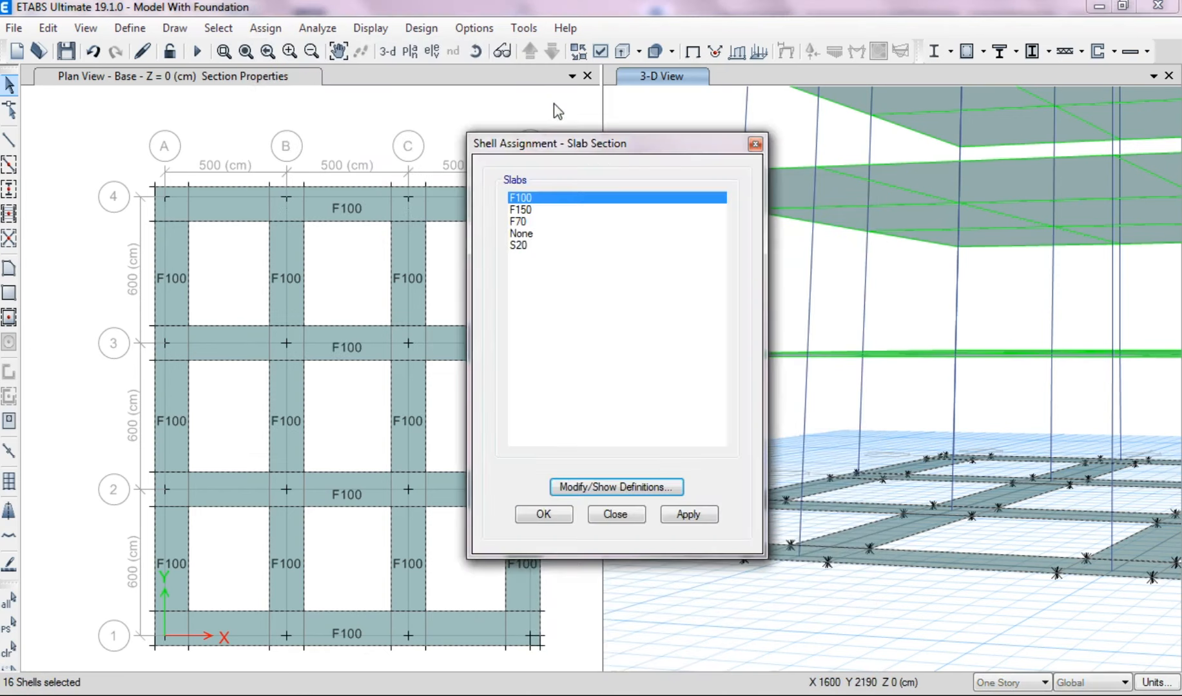
click(523, 210)
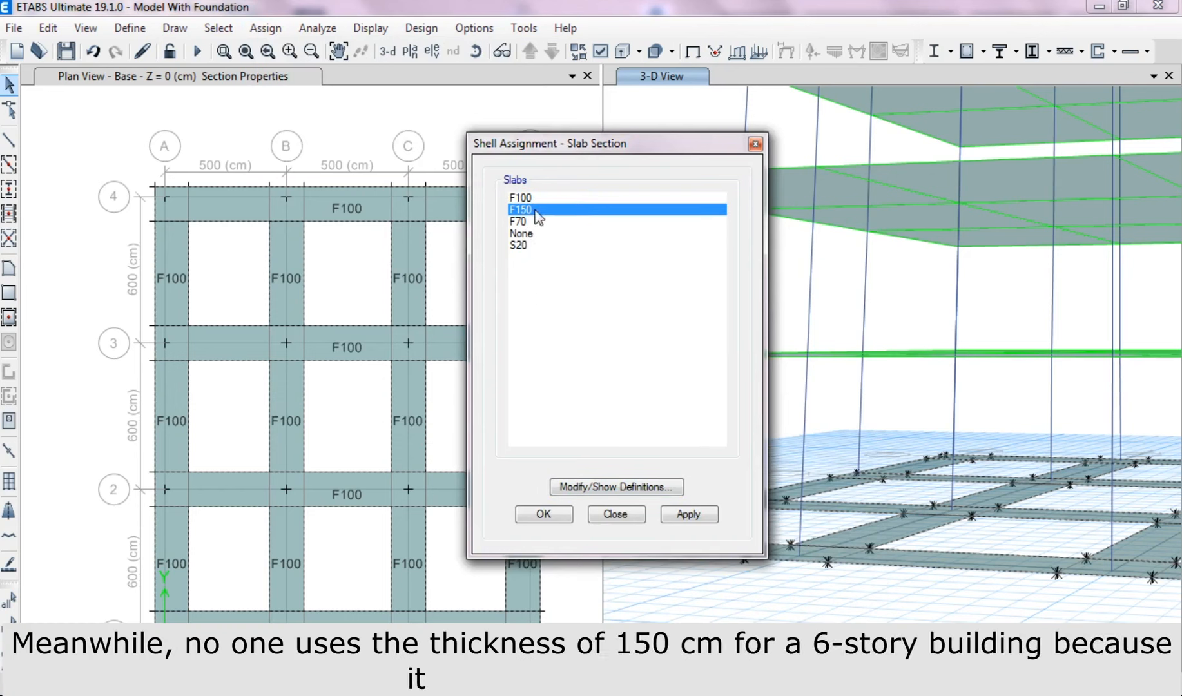
click(688, 516)
click(553, 516)
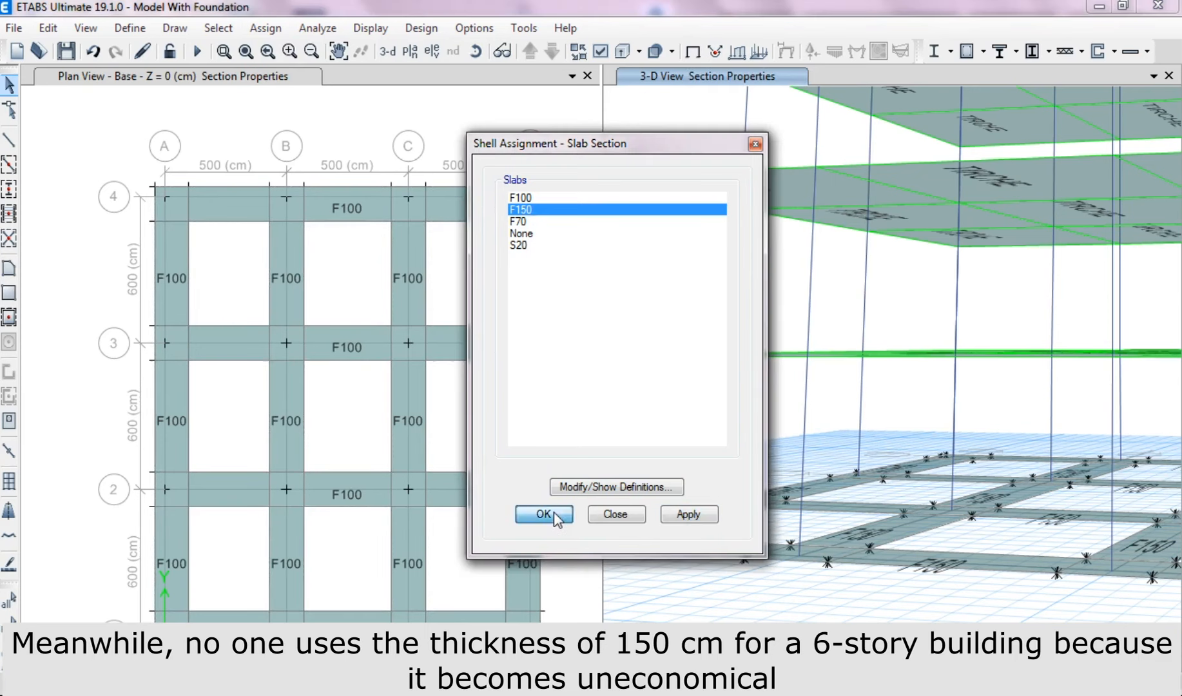
click(541, 409)
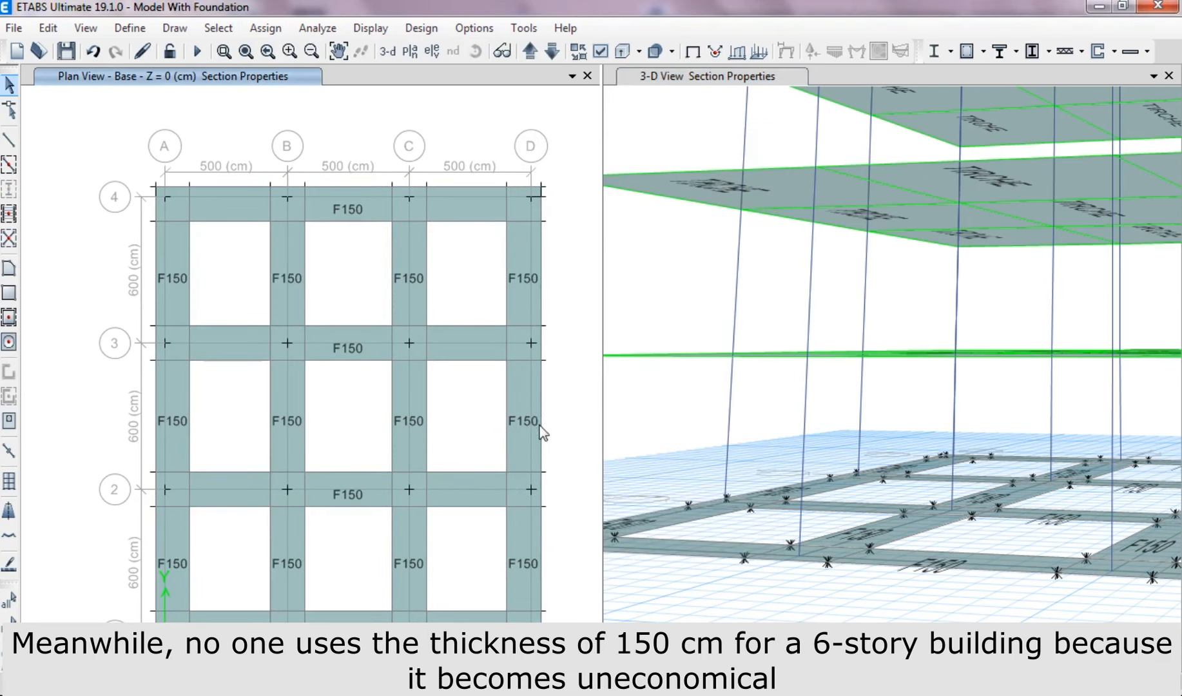
- Run the analysis and the concrete frame design for the model with the F150 foundation
click(197, 51)
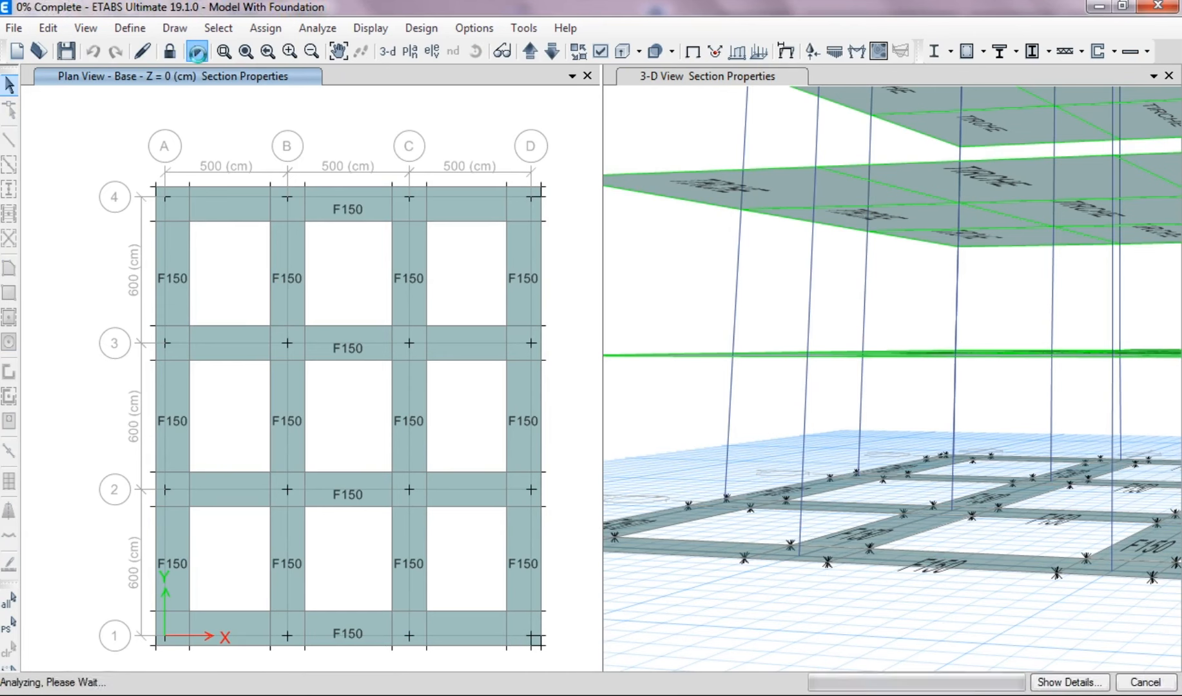
click(968, 53)
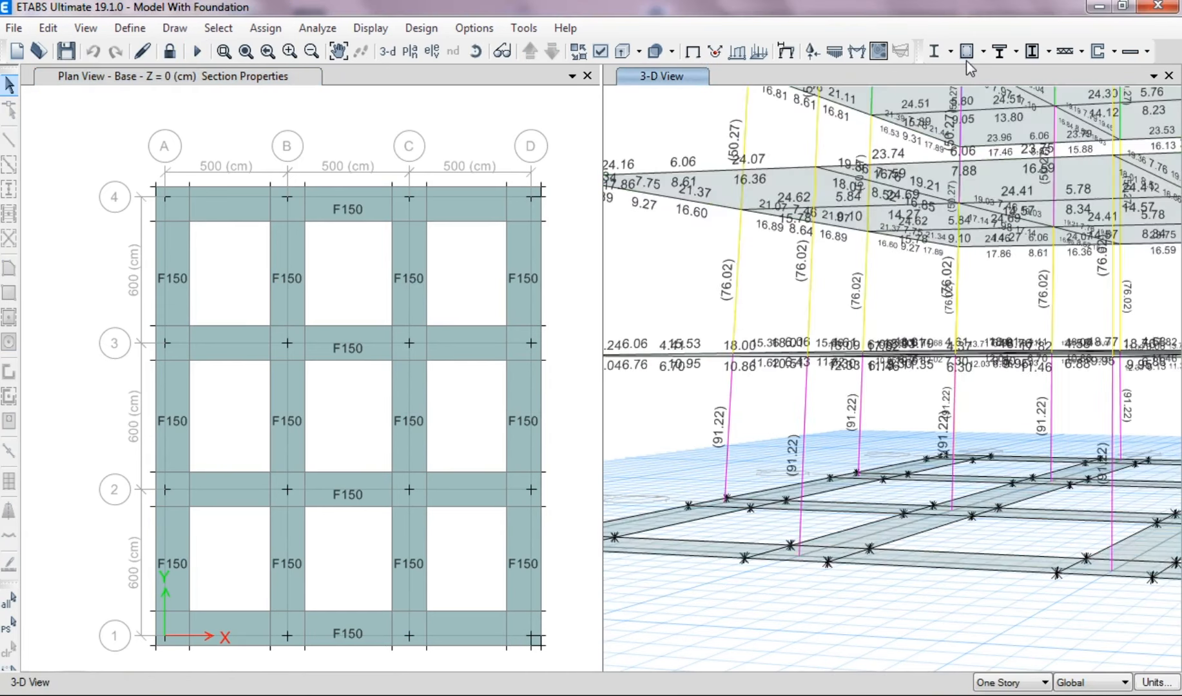
- Show the Column P-M-M Interaction Ratios design output in the 3-D view for the F150 foundation model
click(981, 54)
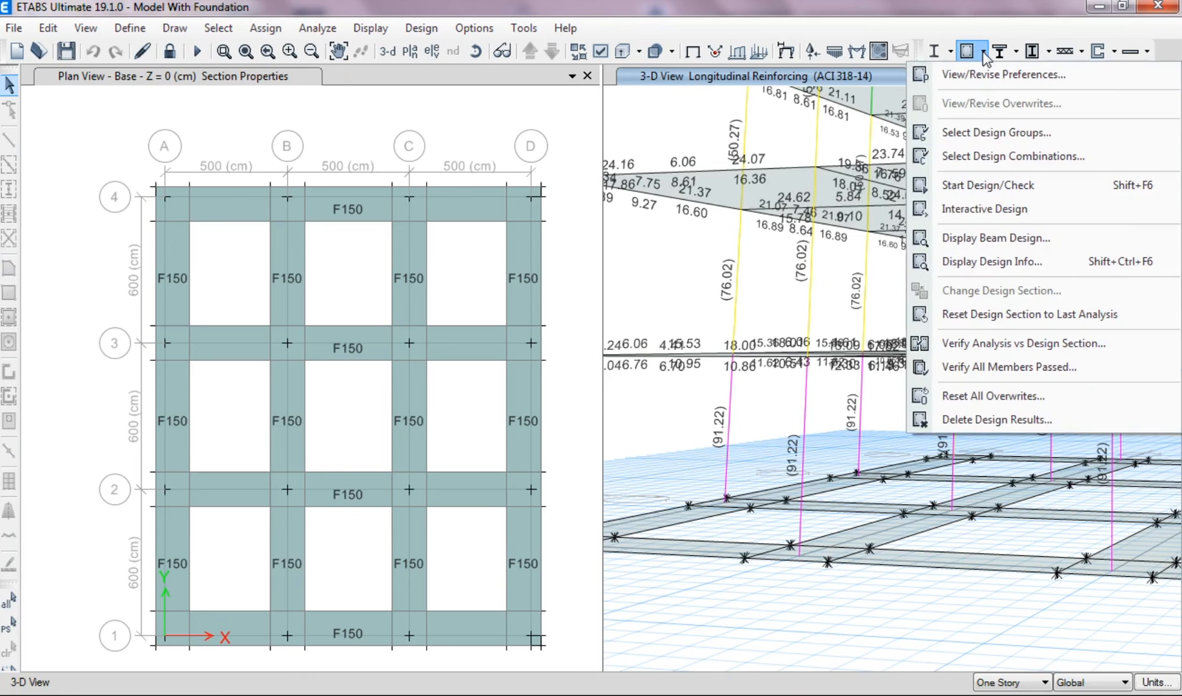
click(982, 237)
click(706, 399)
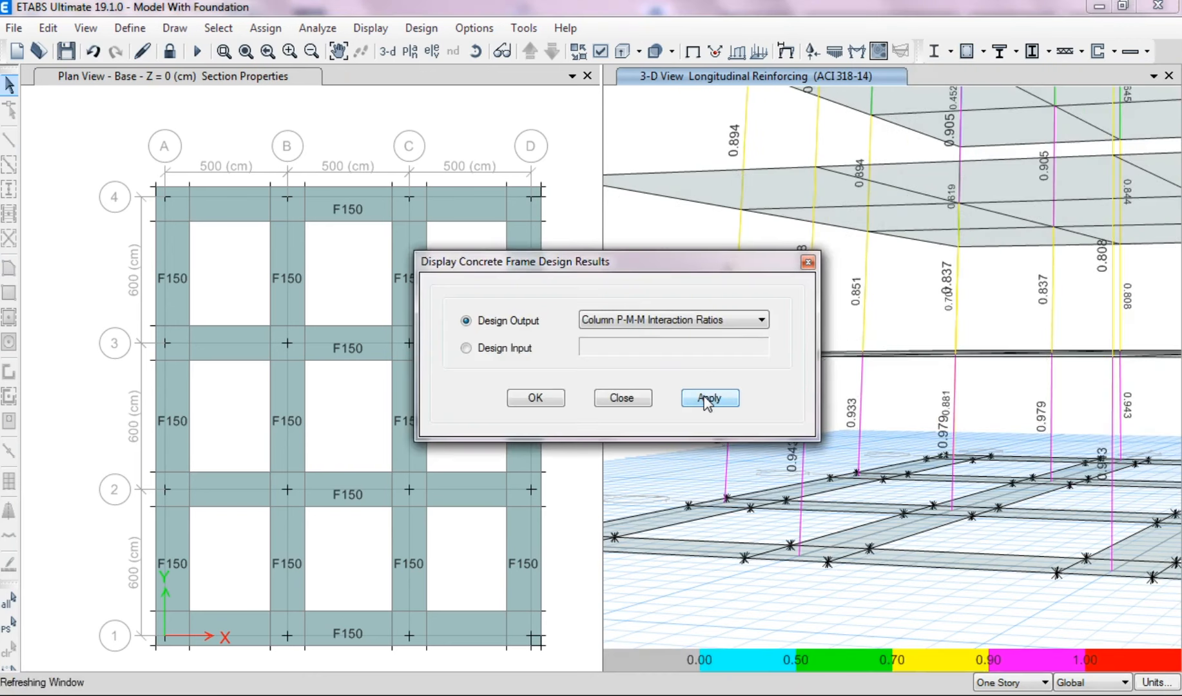